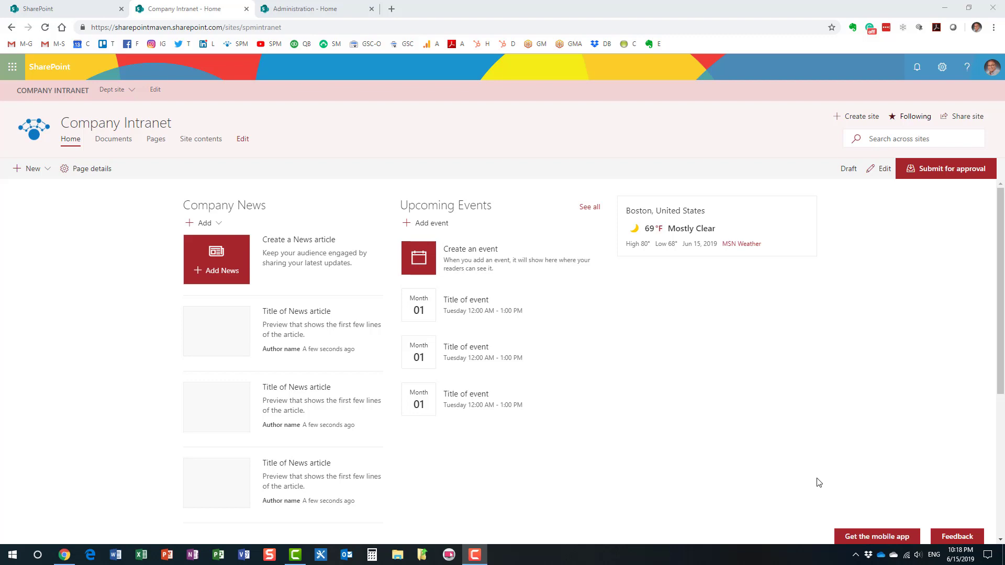
Review the site types offered when creating a new SharePoint site, and leave without creating one
click(80, 14)
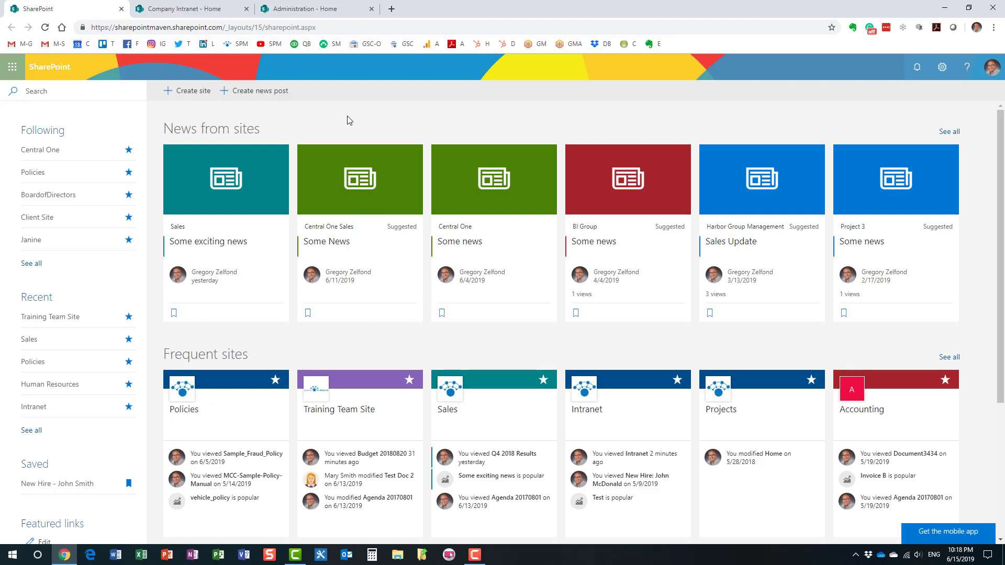
click(190, 98)
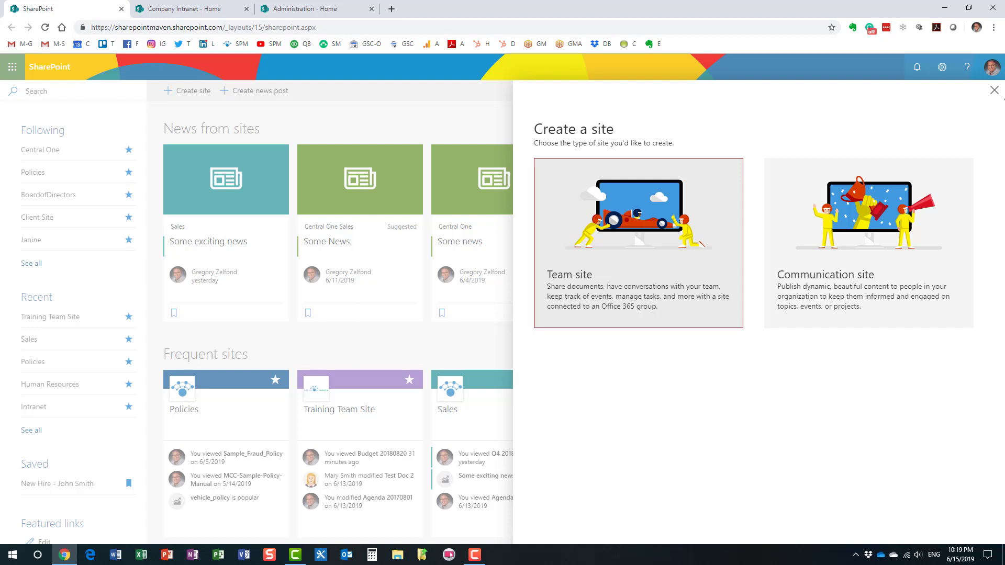
click(994, 94)
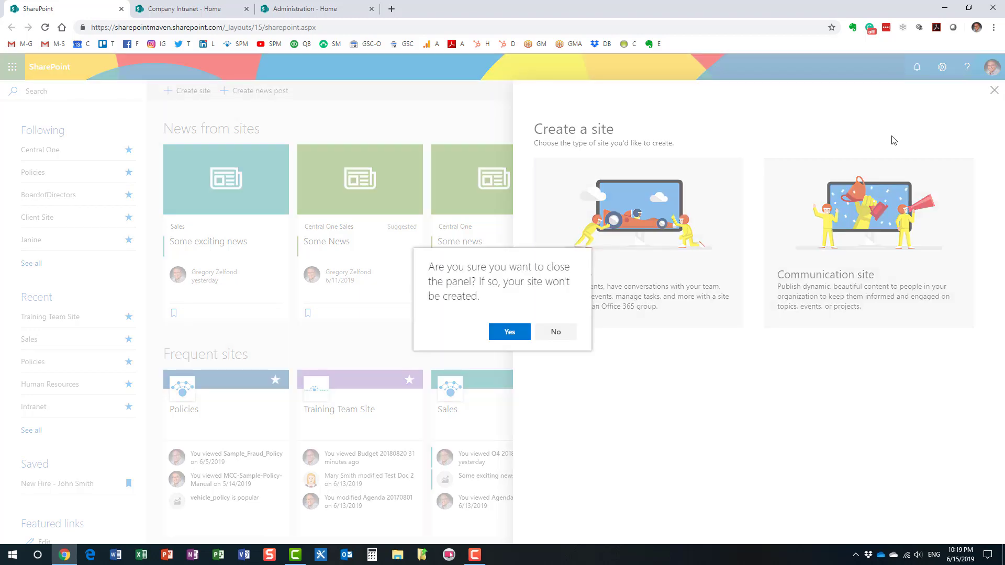
click(509, 332)
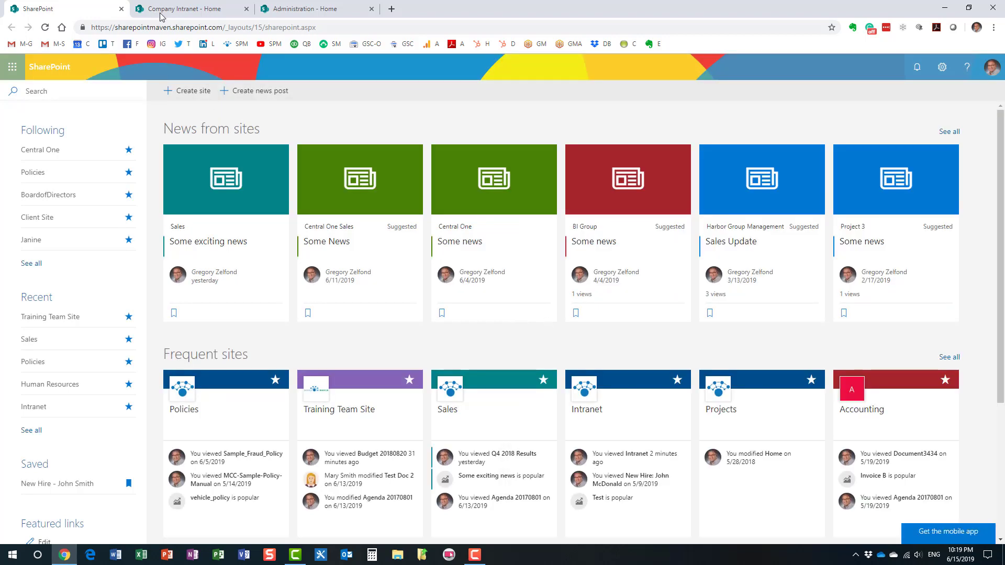
Start sharing the Company Intranet site from its site permissions and pick the colleague to add by name
click(185, 8)
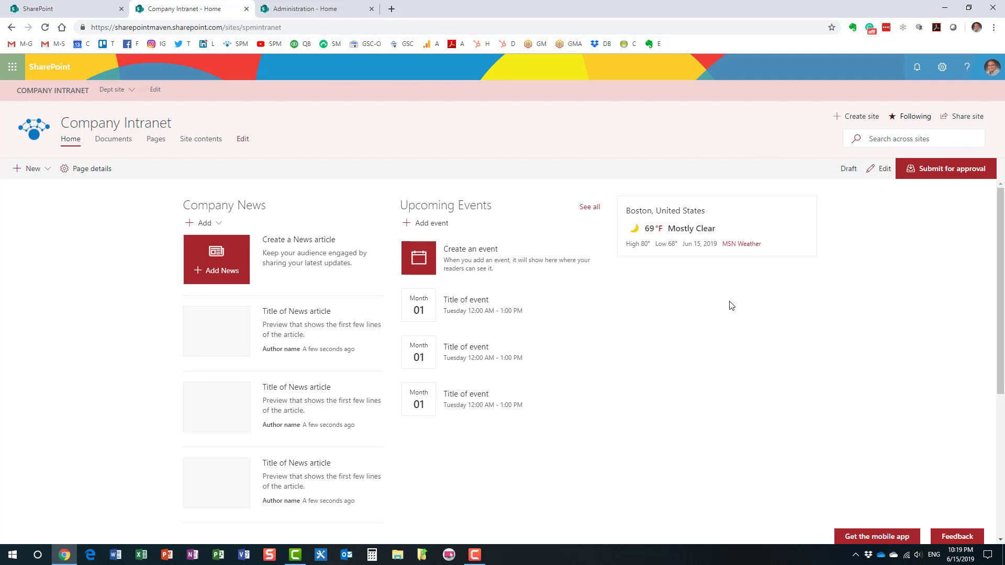
click(942, 68)
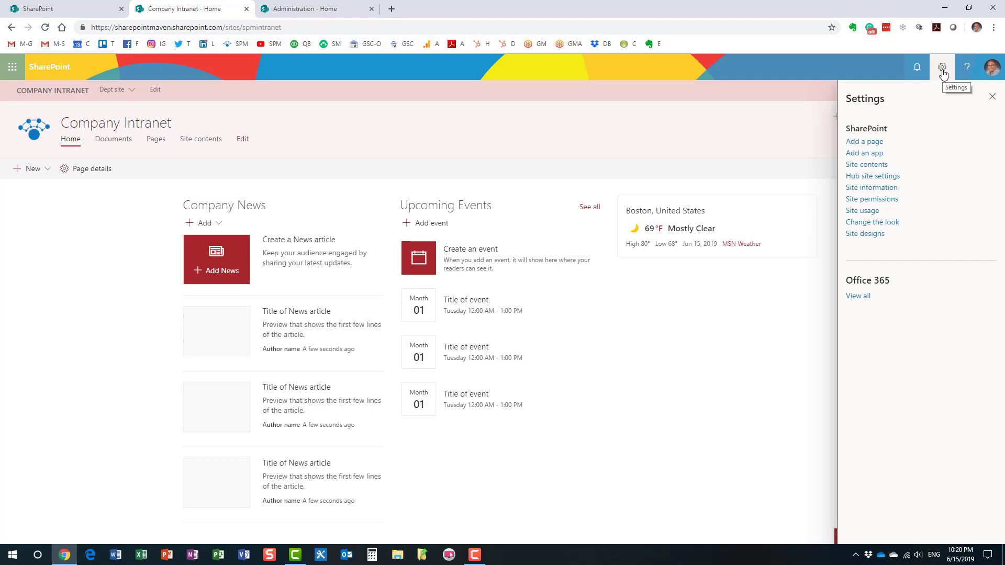
click(890, 201)
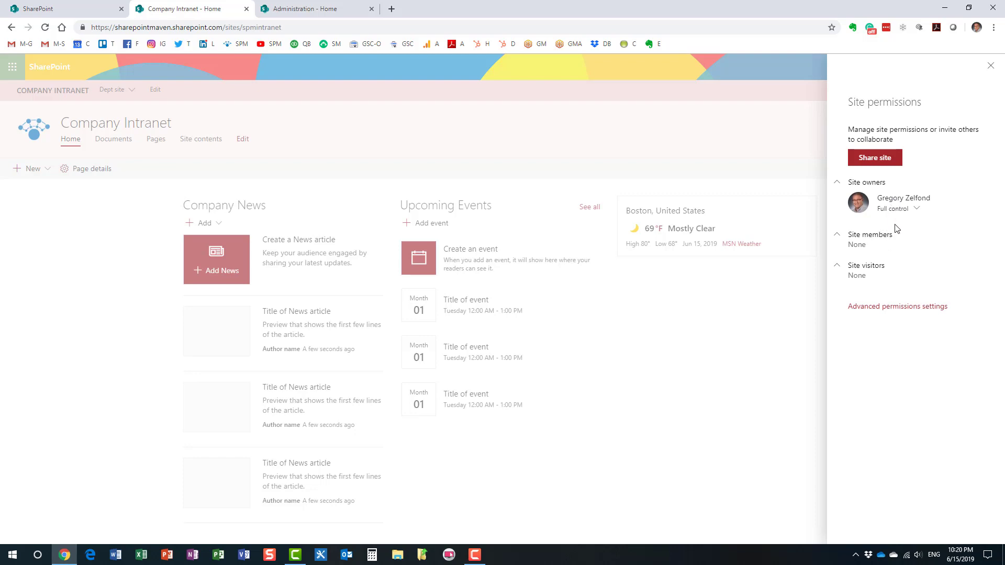
click(890, 163)
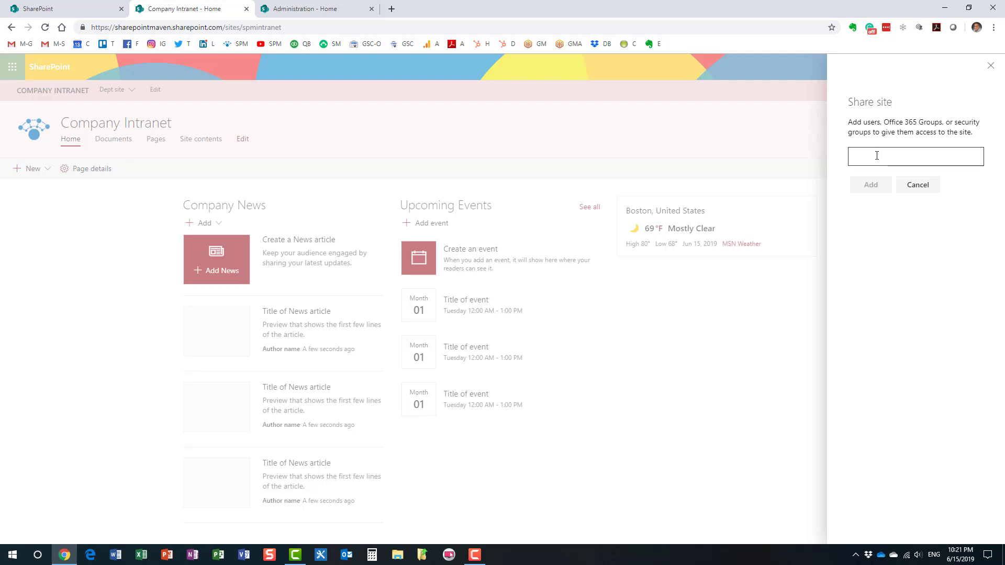
click(914, 158)
text(mary)
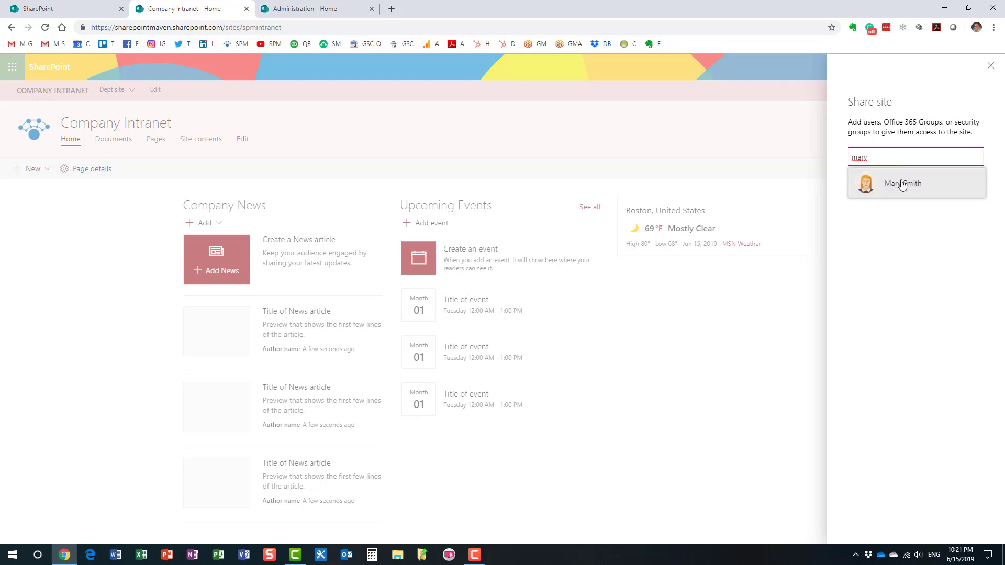
click(901, 184)
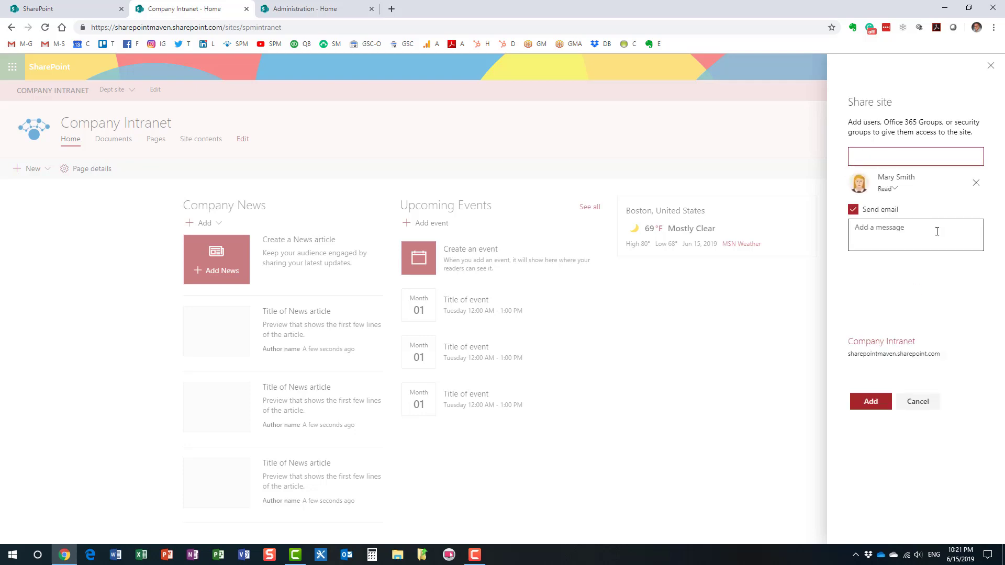
Give the selected colleague Edit permission on the Company Intranet site without sending an email, add them, and leave the site settings
click(899, 191)
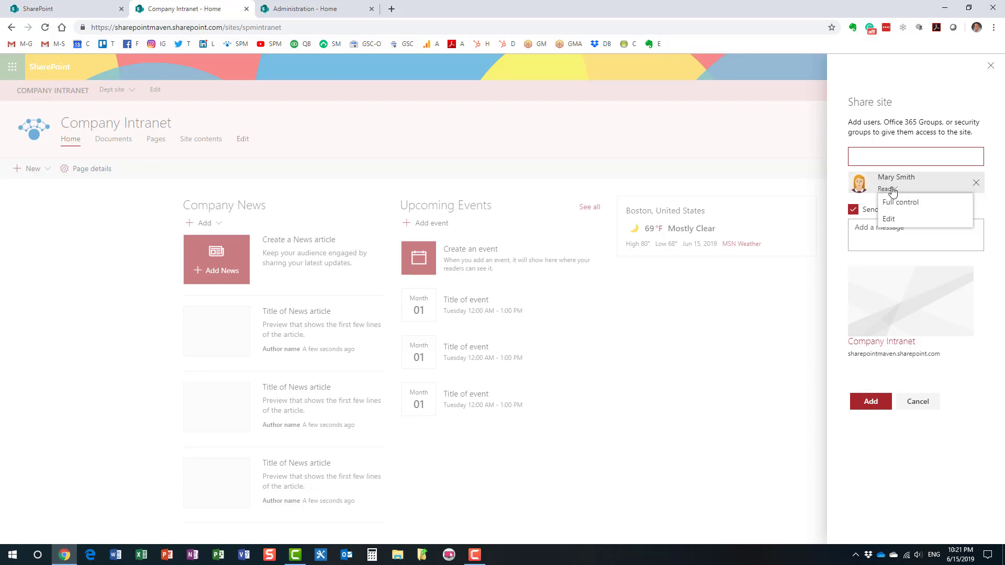
click(892, 220)
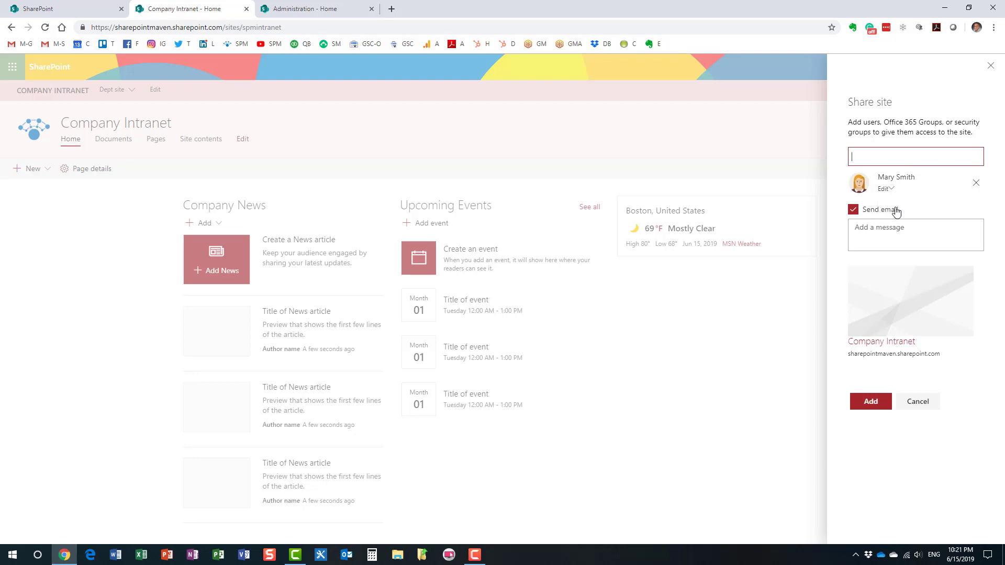
click(891, 190)
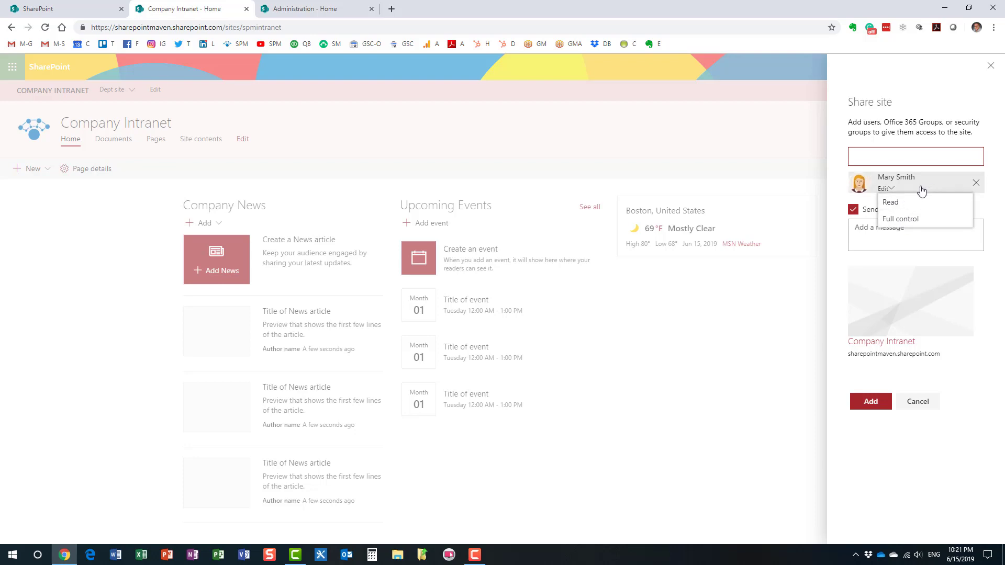
key(Escape)
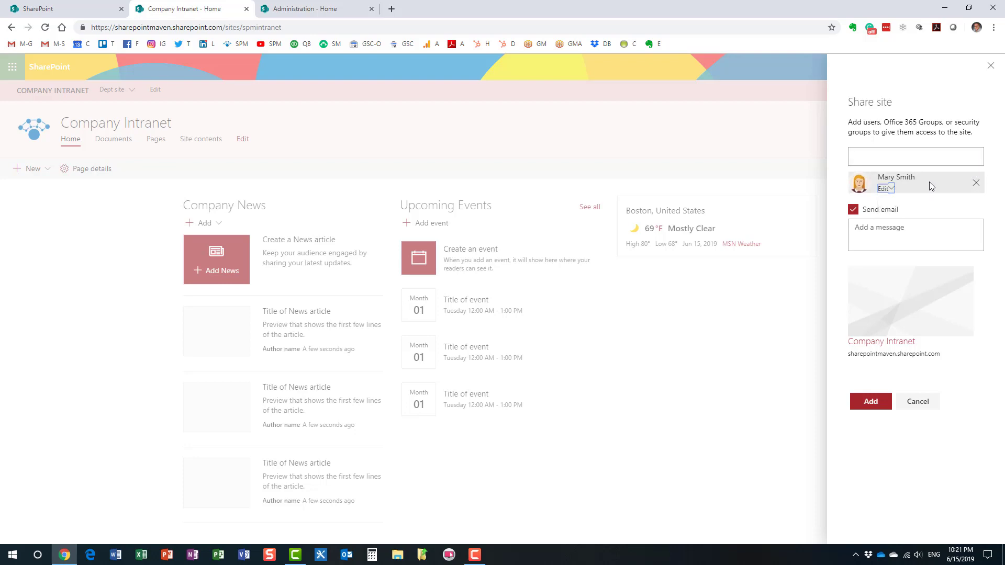
click(855, 211)
click(871, 239)
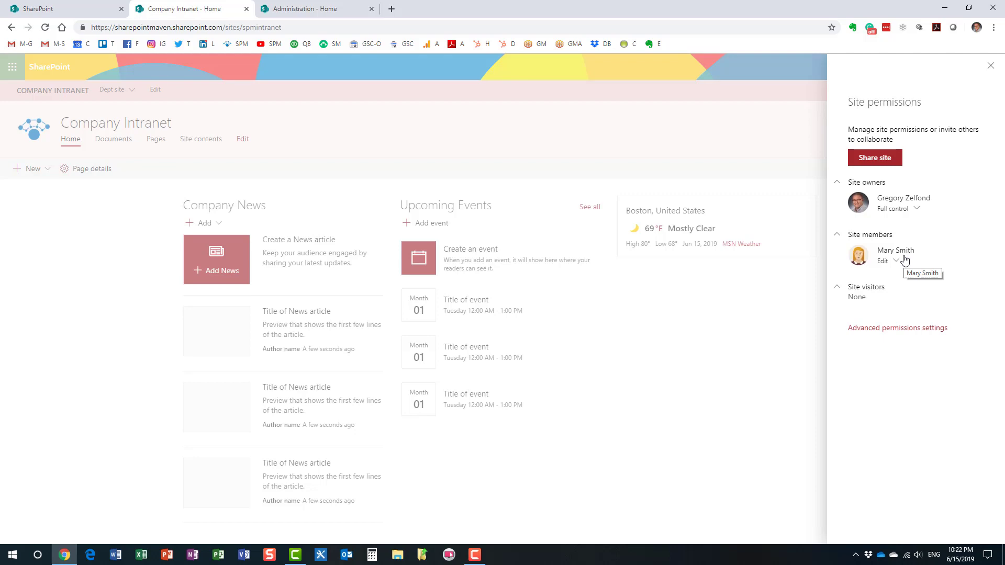
click(991, 66)
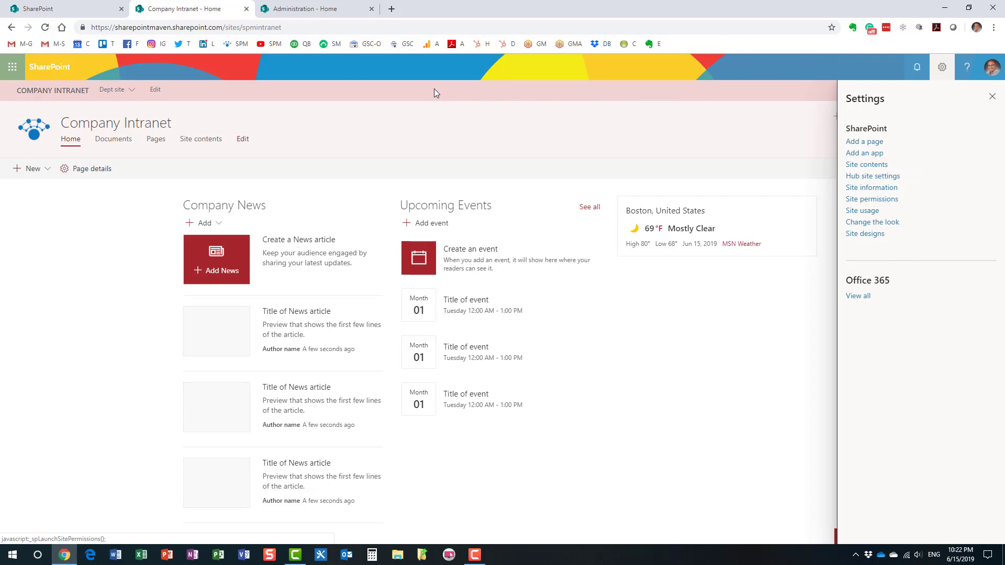
click(992, 97)
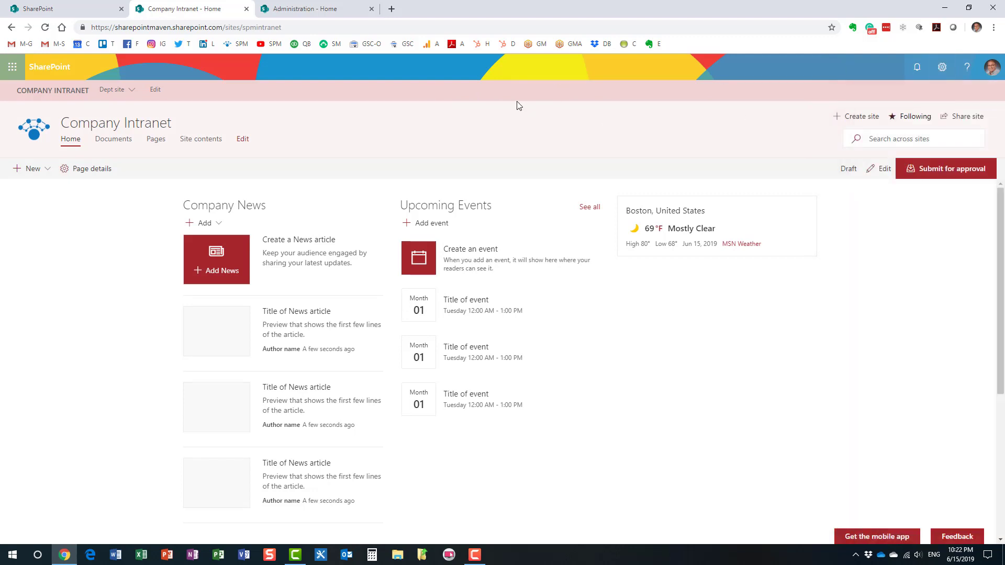
Switch to the Administration team site and look over the available Office 365 apps and the site's group membership
click(305, 13)
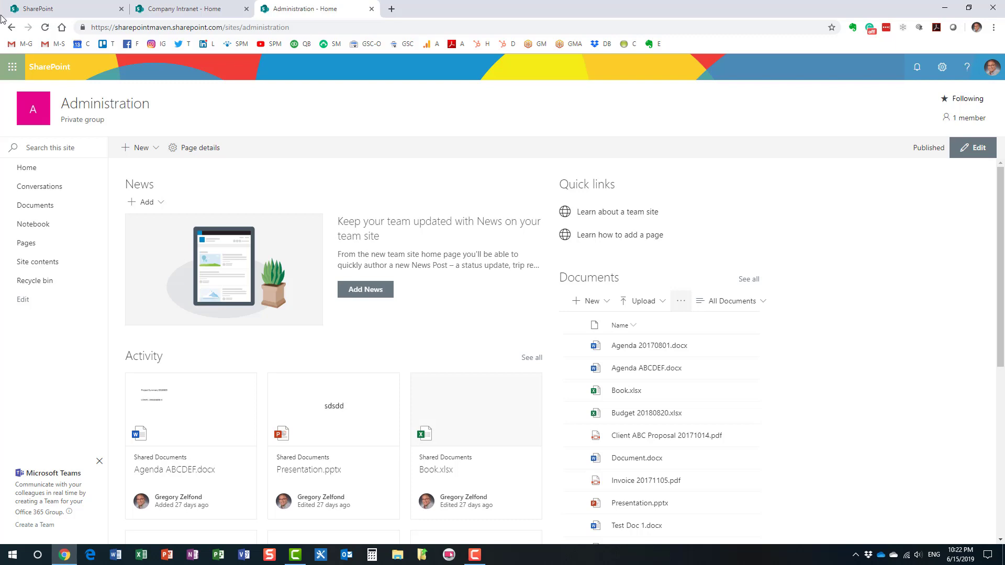
click(13, 70)
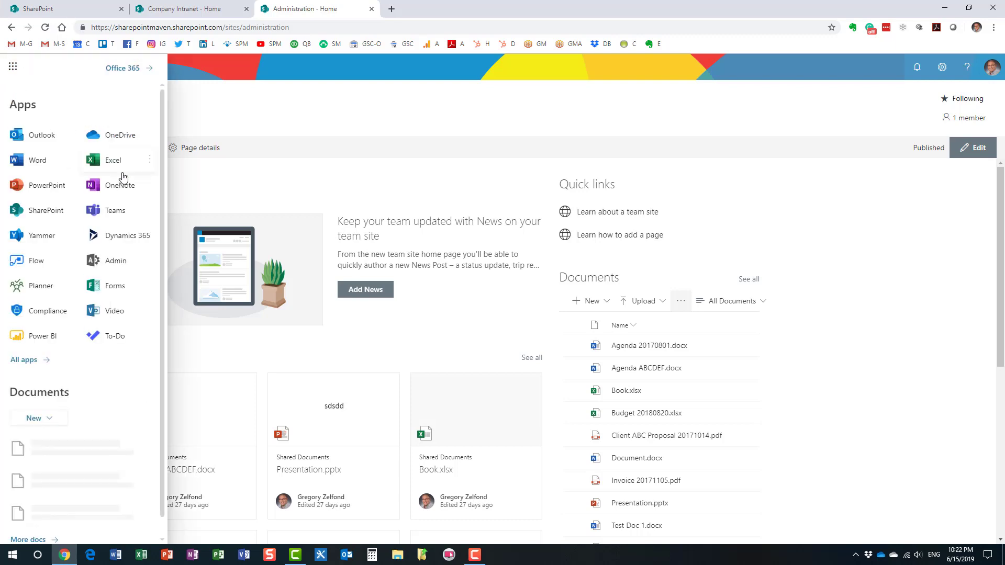
click(258, 117)
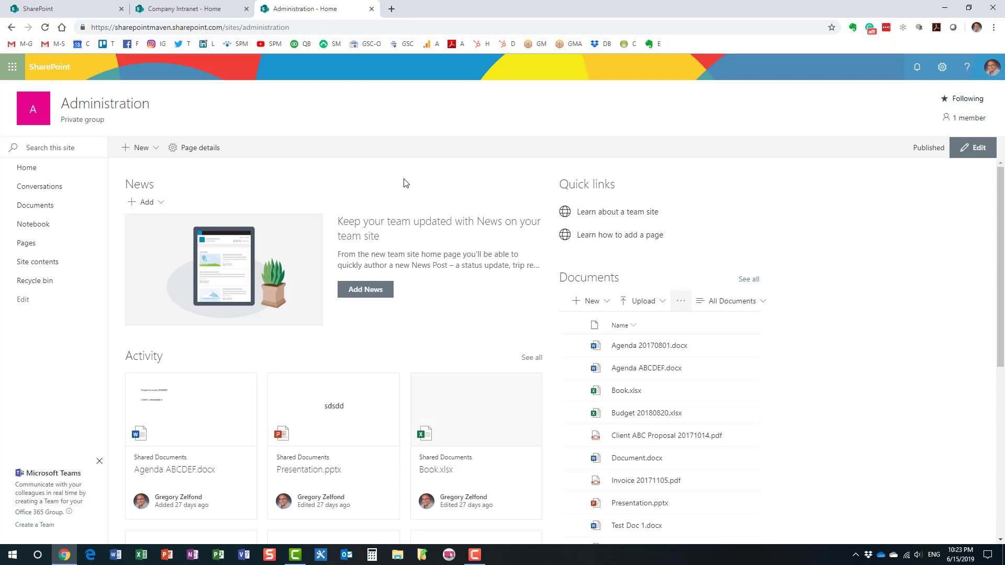
click(972, 119)
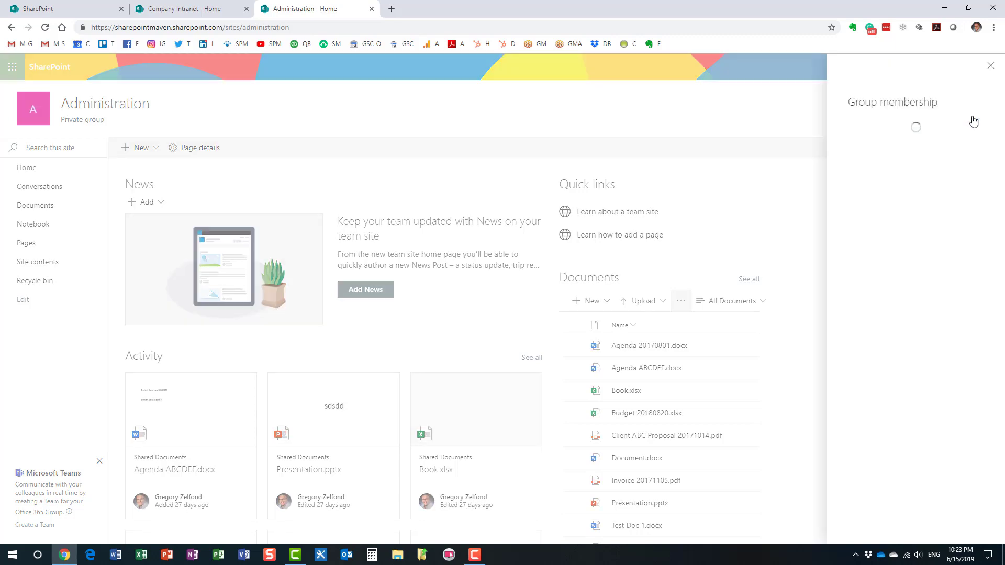
click(991, 67)
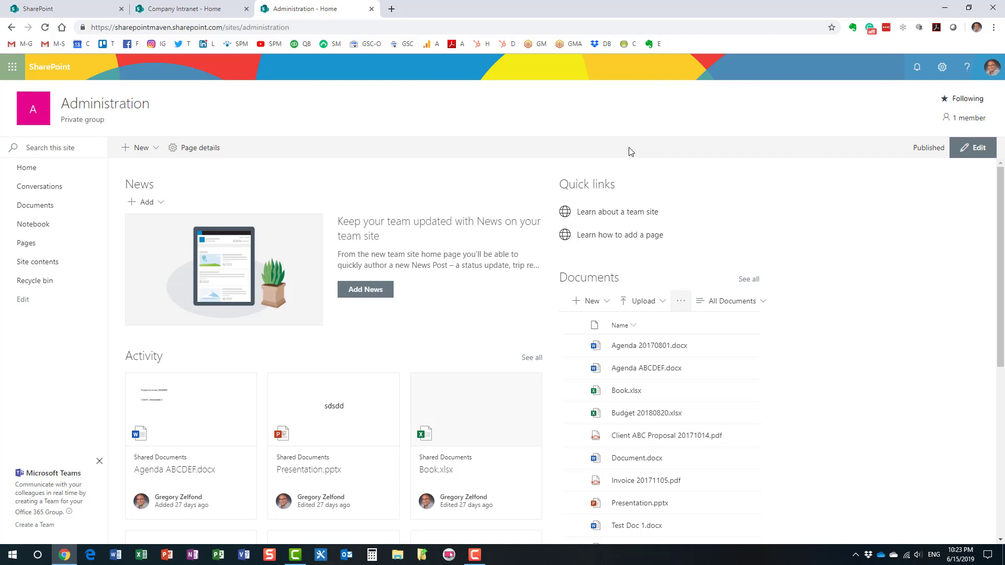
Review the Administration site's owner and member permissions and choose to invite people by adding members to the group
click(942, 68)
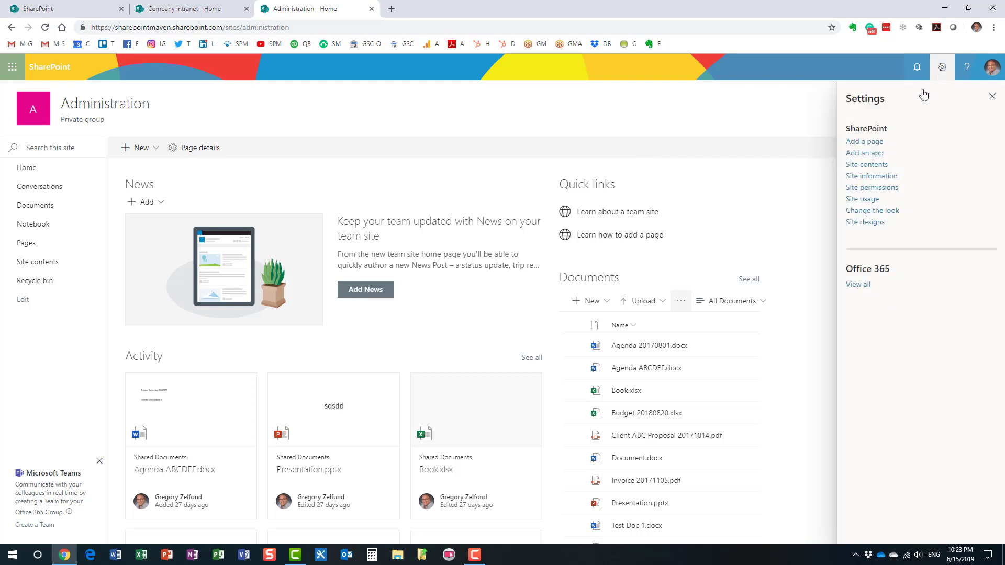
click(889, 189)
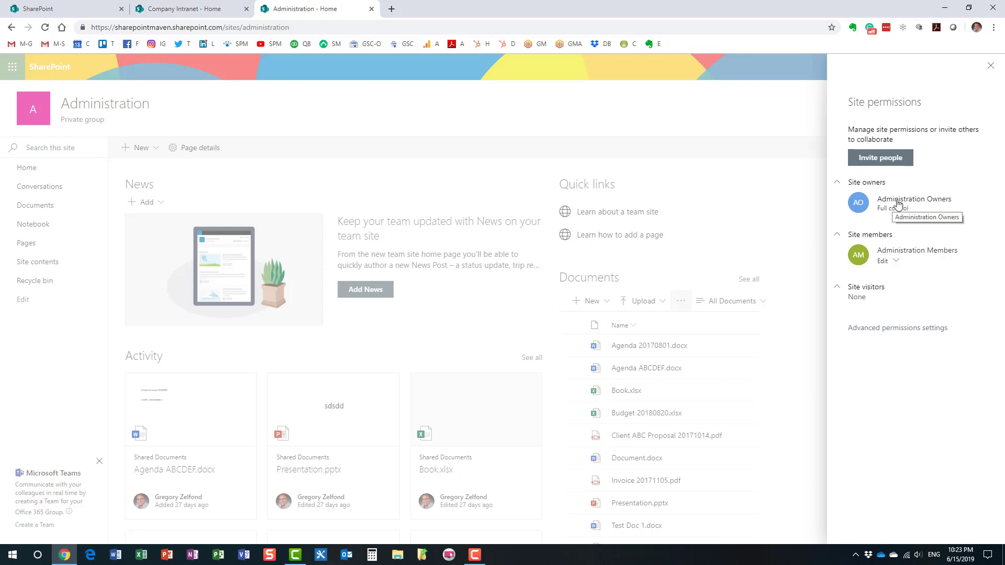
mouse_move(907, 202)
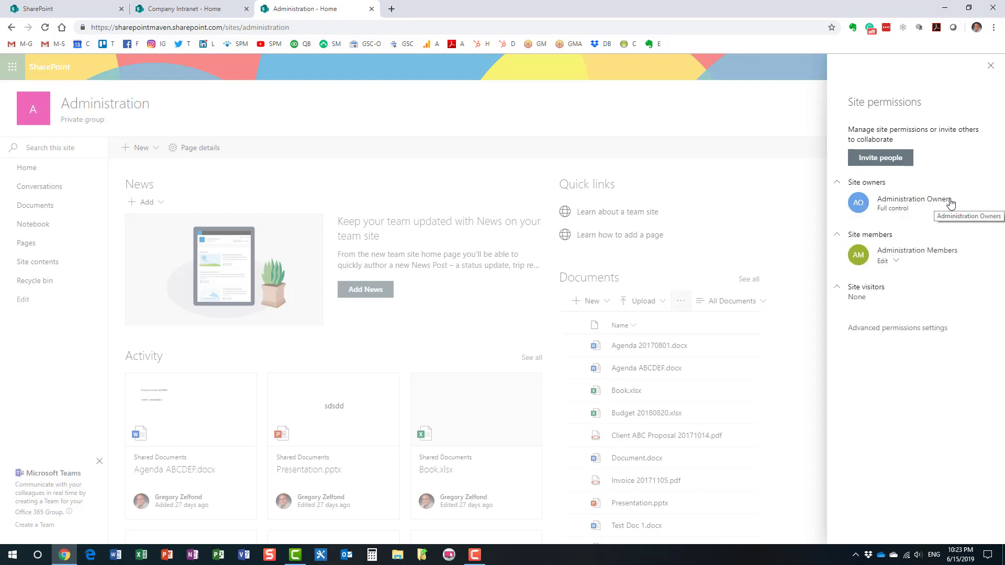
mouse_move(946, 200)
click(908, 161)
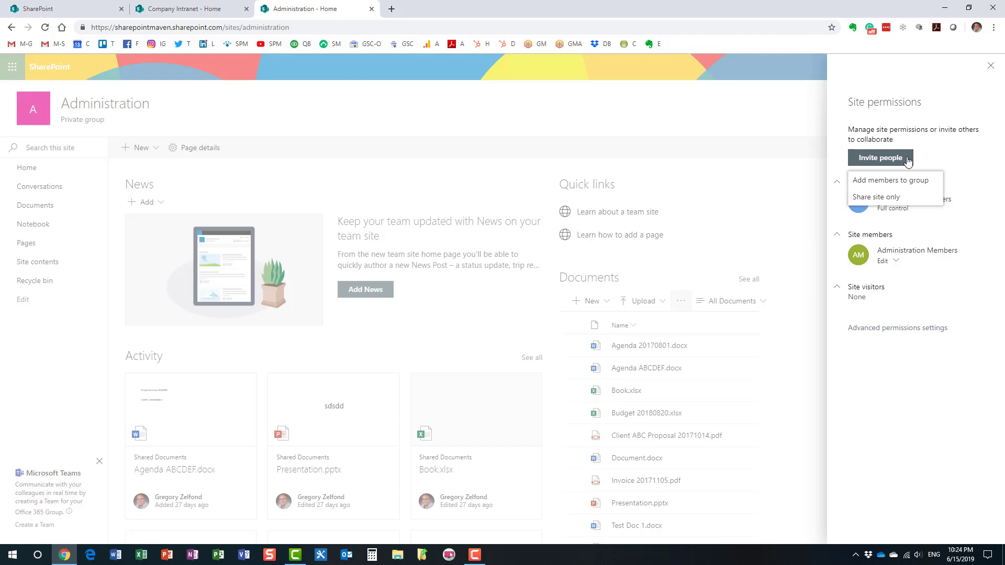
click(924, 183)
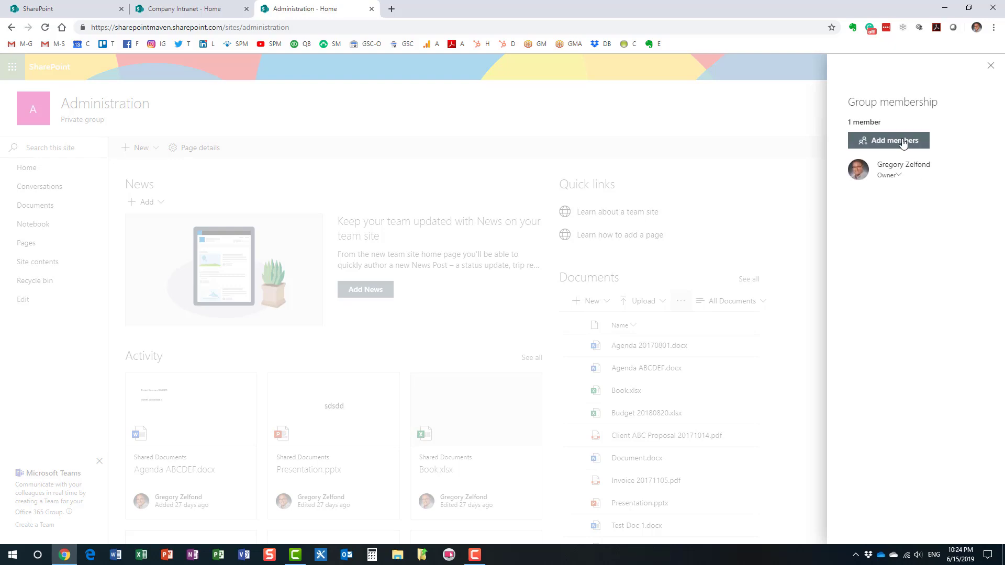
Add the colleague by name as a member of the Administration group, save, and check the group membership list
click(901, 141)
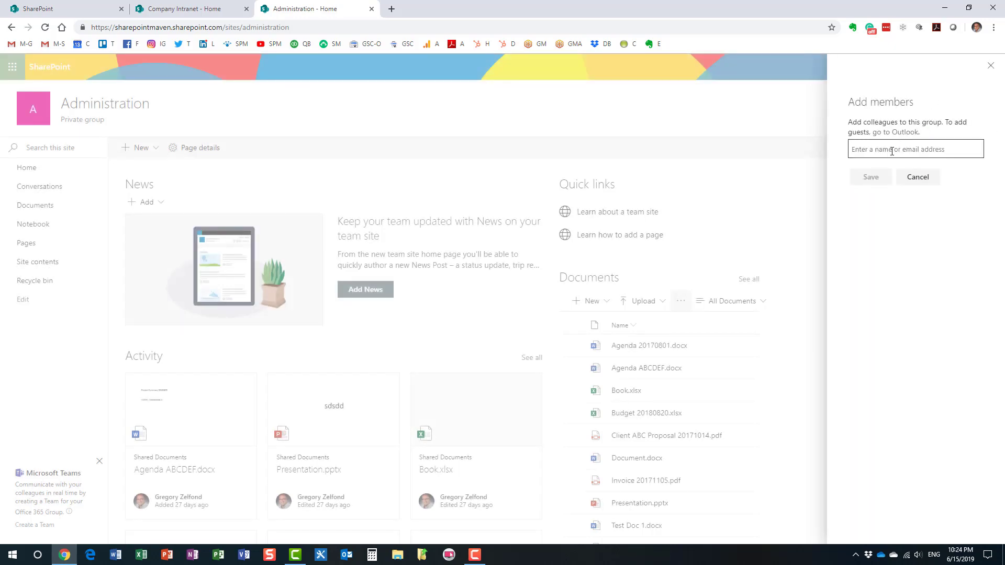
text(mary)
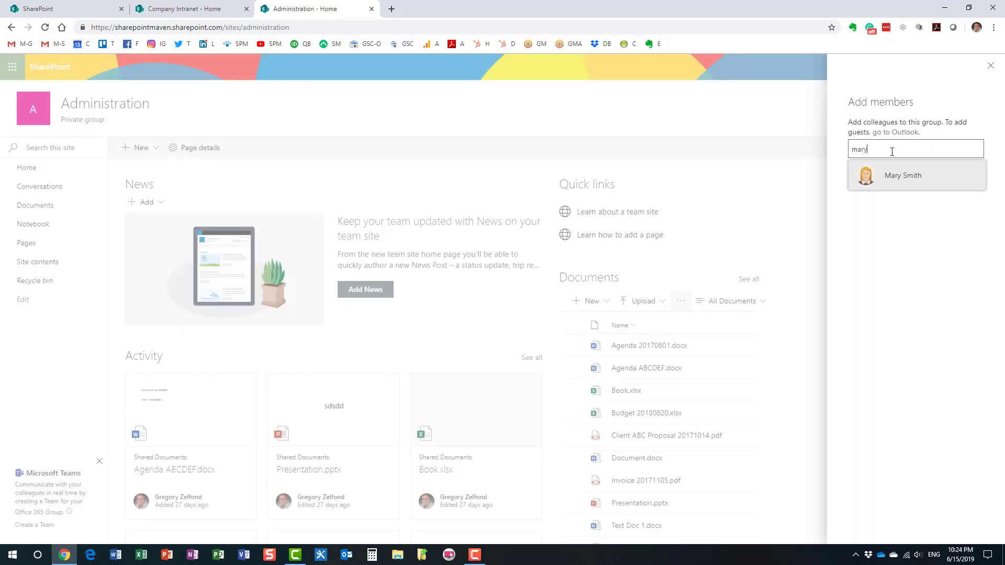
click(911, 175)
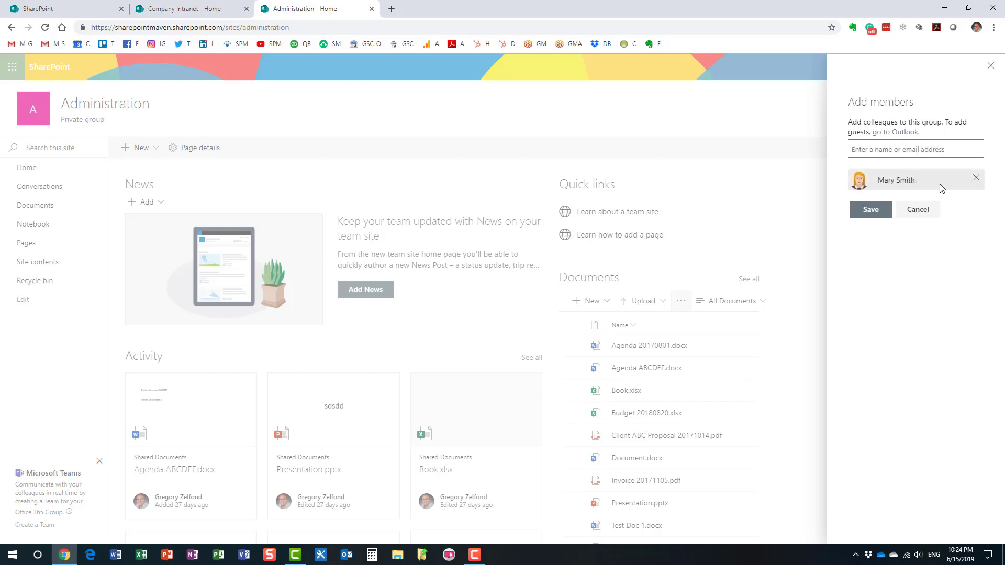
click(883, 210)
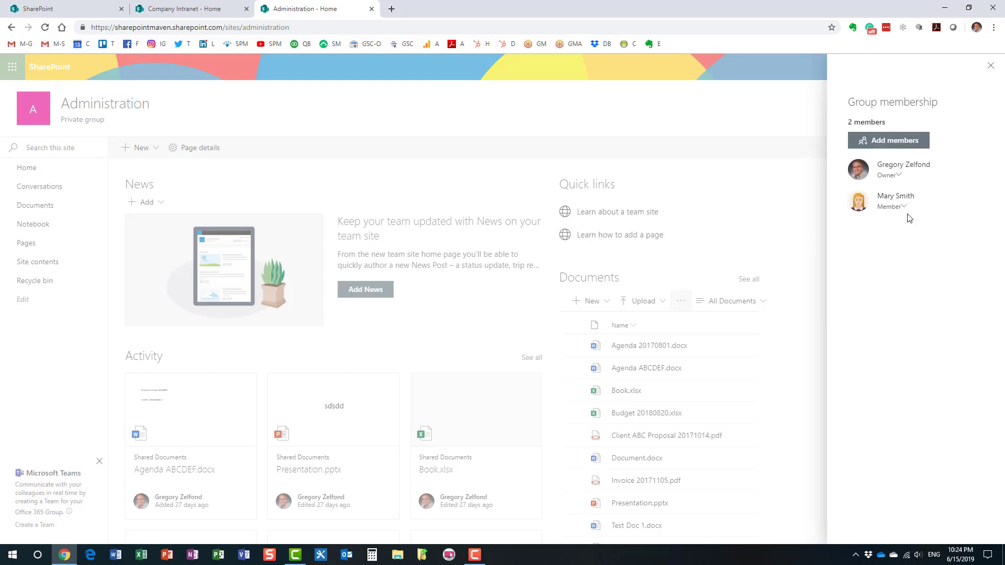
click(992, 68)
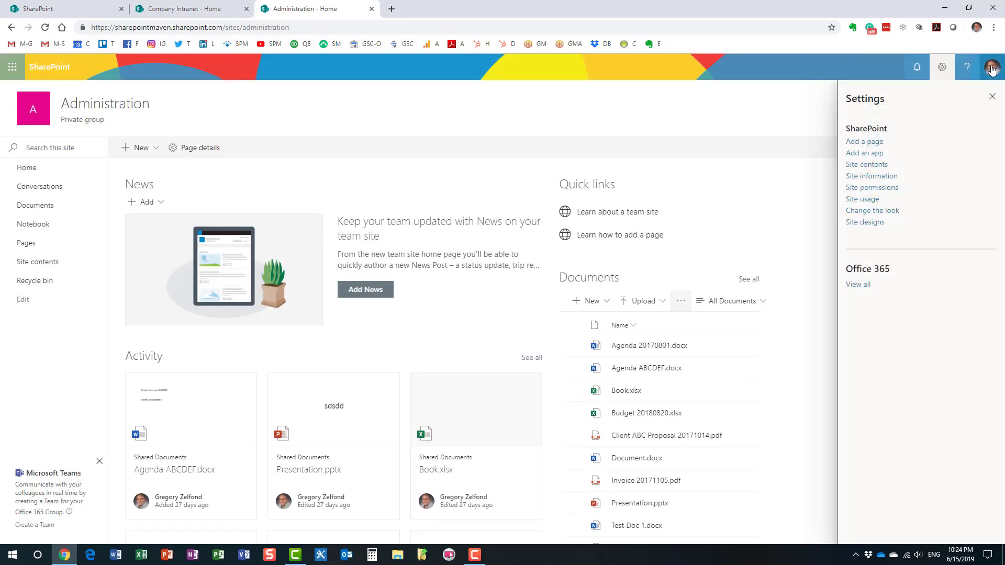
click(993, 98)
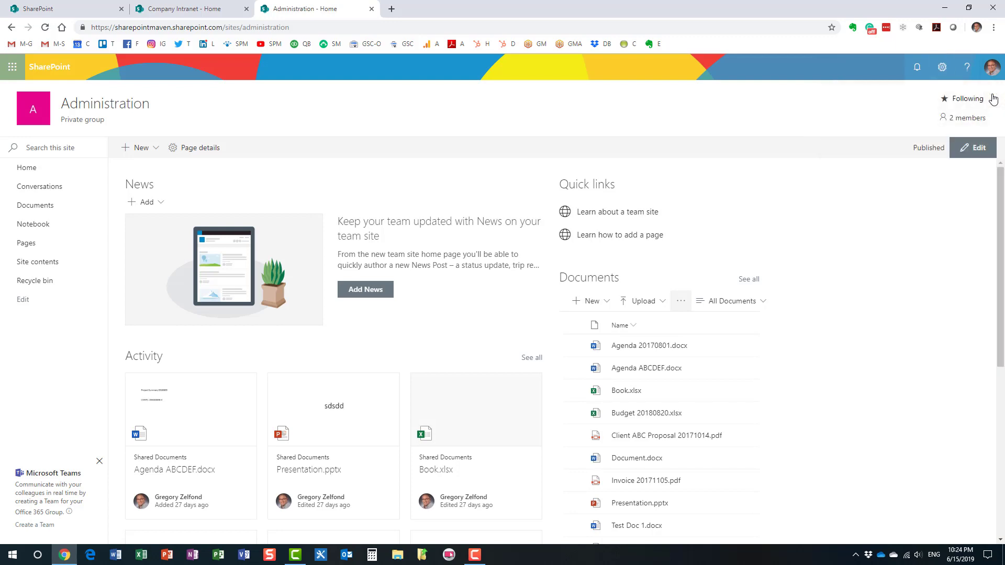
click(965, 119)
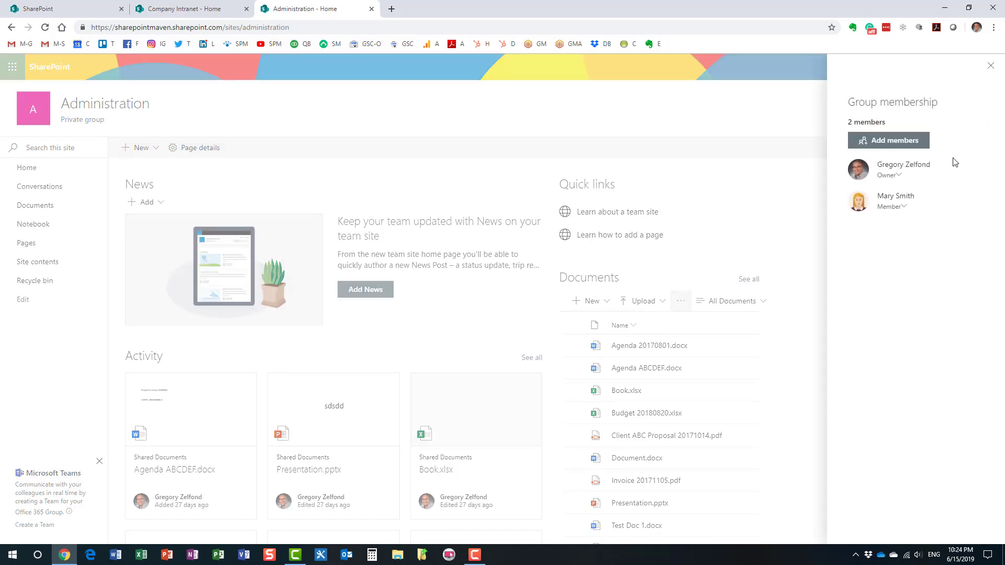
click(991, 67)
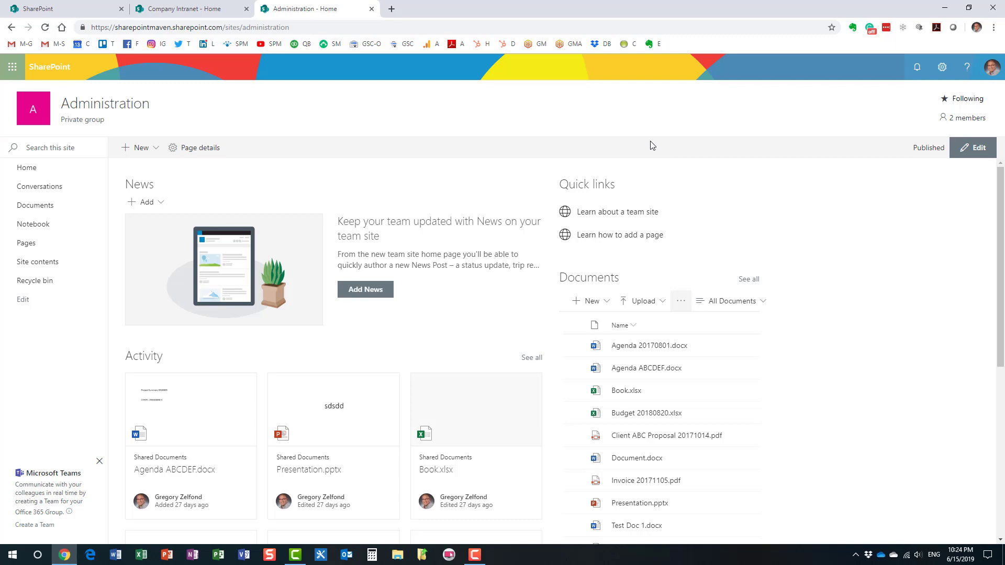
Review the Administration site's permissions and the contact details of its members group, and close the settings
click(942, 68)
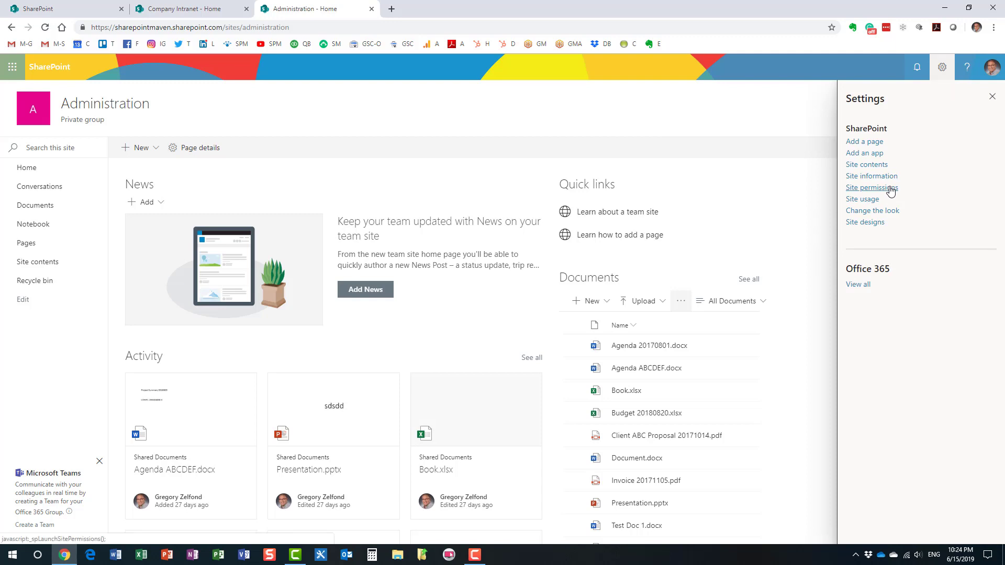
click(891, 189)
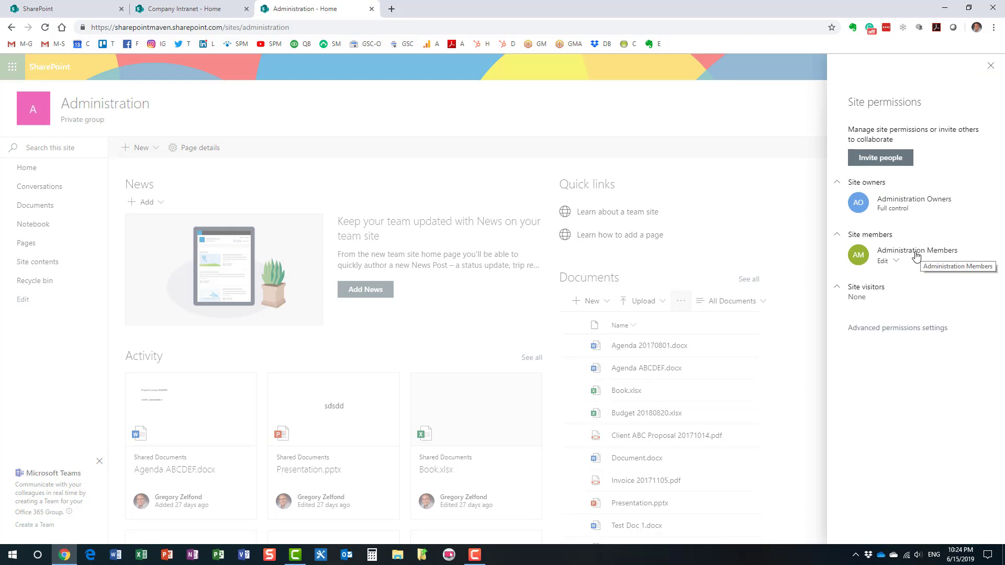
mouse_move(916, 256)
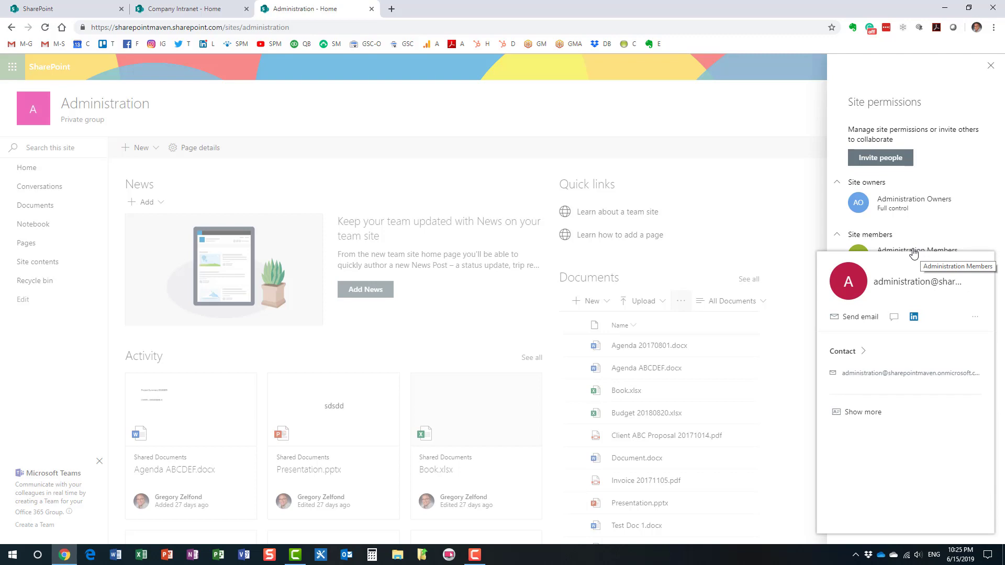
click(991, 66)
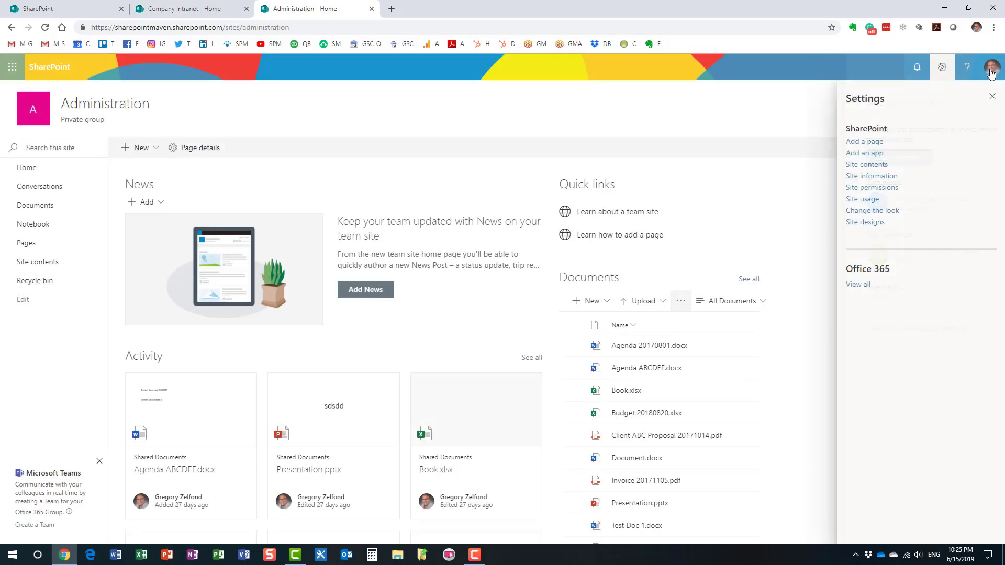
click(992, 98)
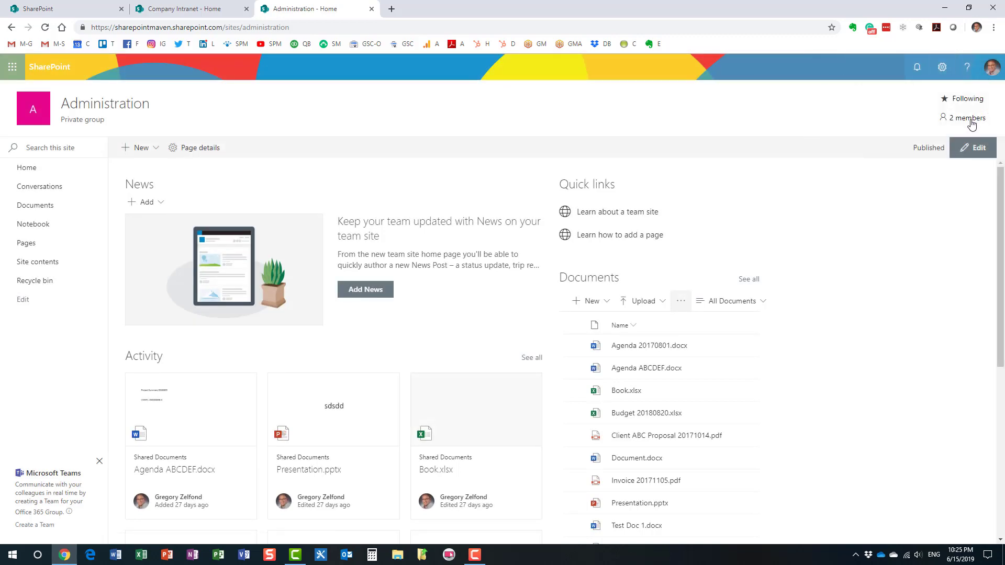
Remove the colleague from the Administration site's group membership and close the membership list
click(970, 120)
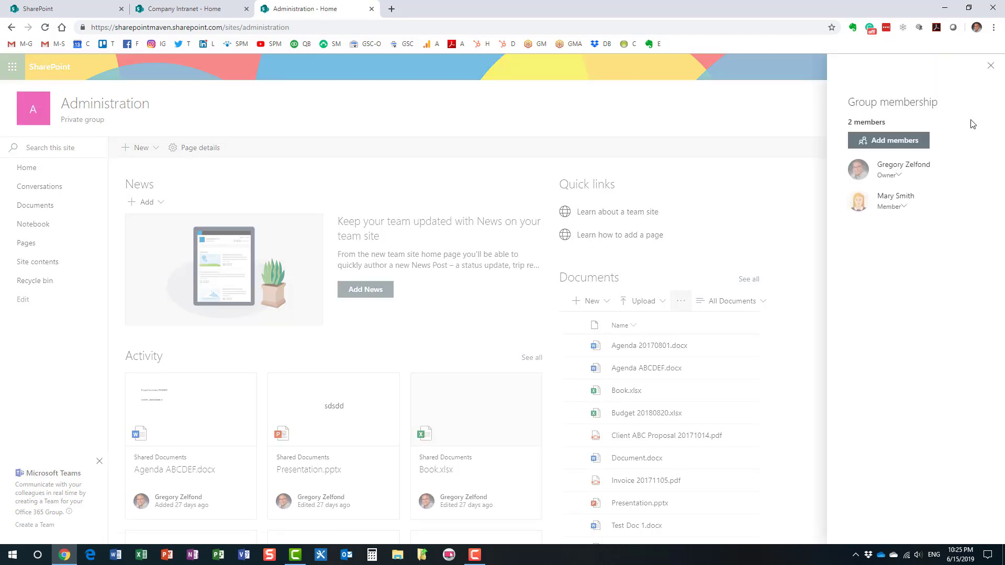
click(905, 210)
click(919, 253)
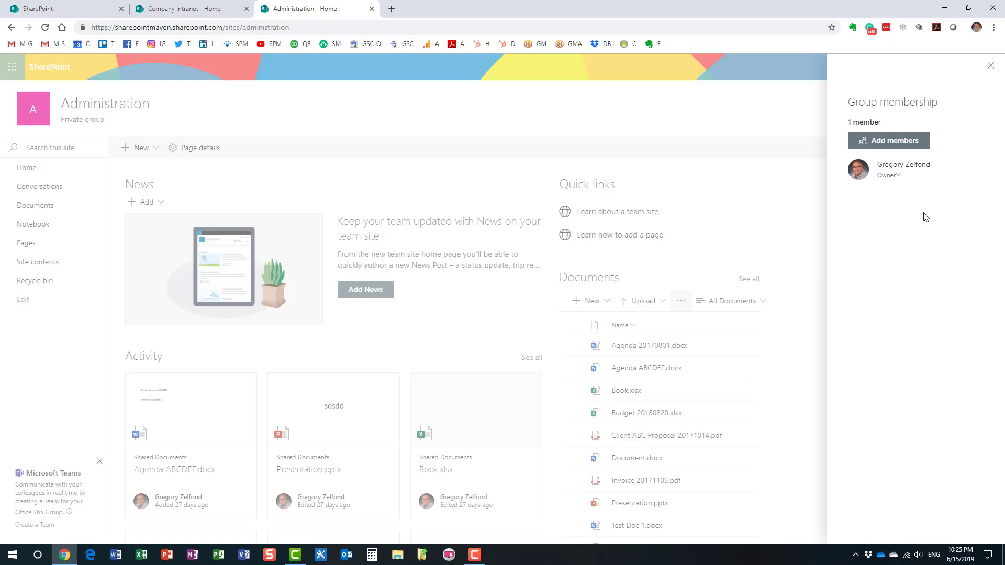
click(991, 67)
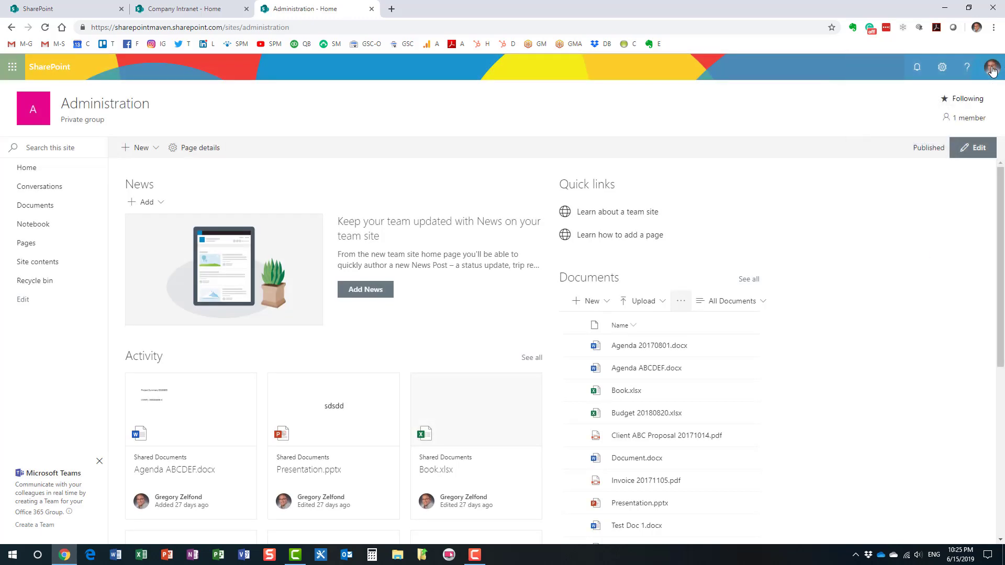
Choose to invite people to the Administration site by sharing the site only, and read the note about access to group resources
click(942, 67)
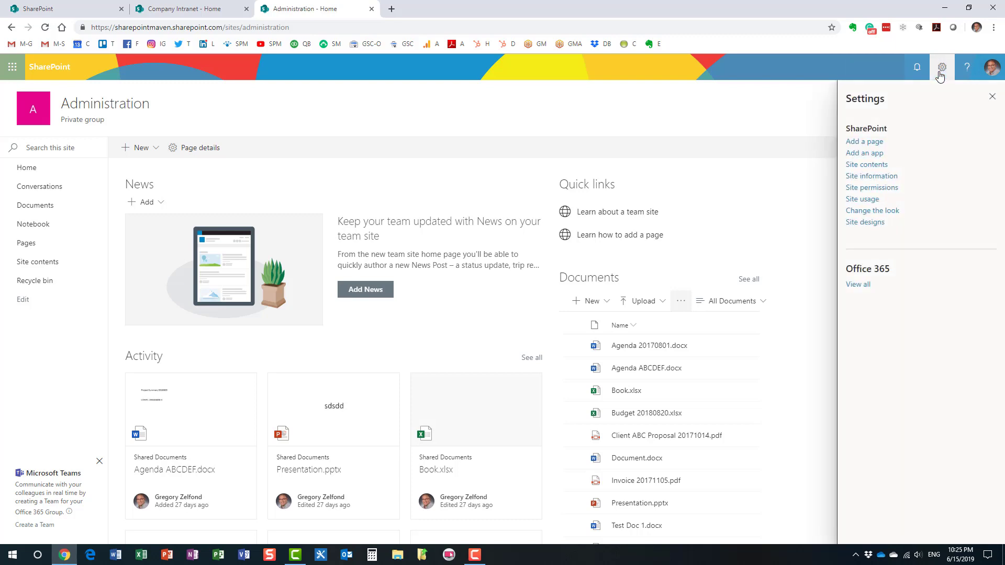
click(889, 192)
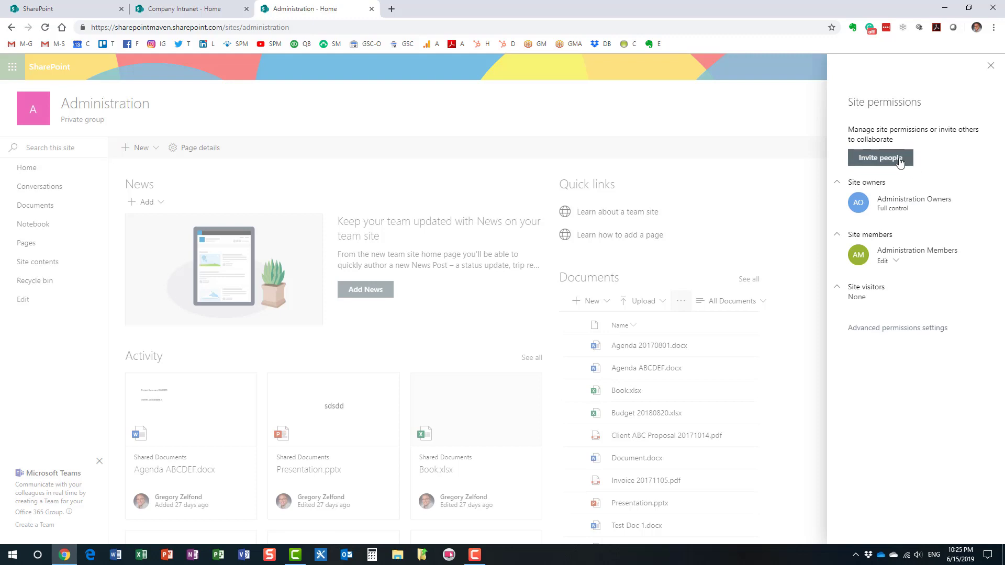
click(900, 163)
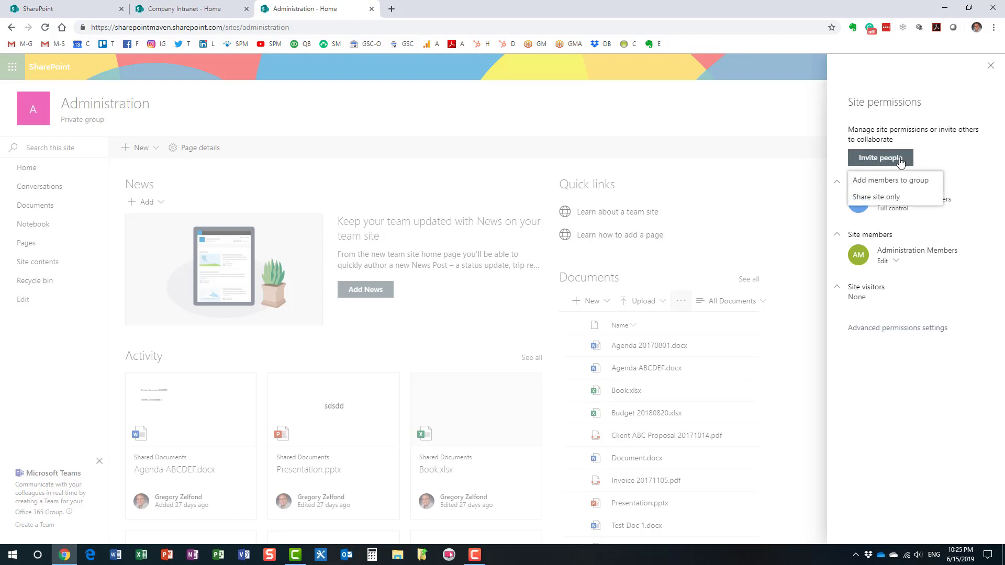
click(897, 199)
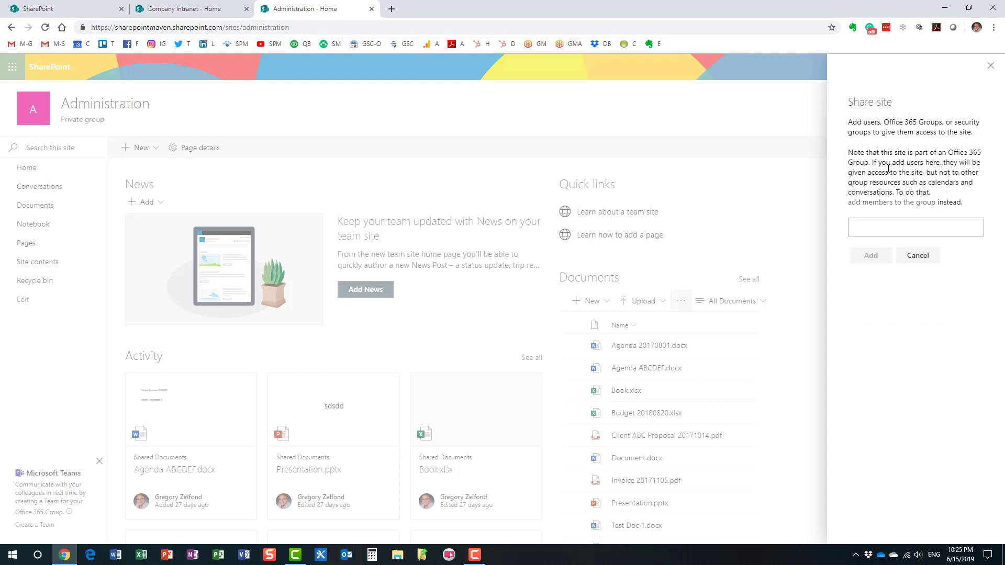
drag(849, 153, 962, 202)
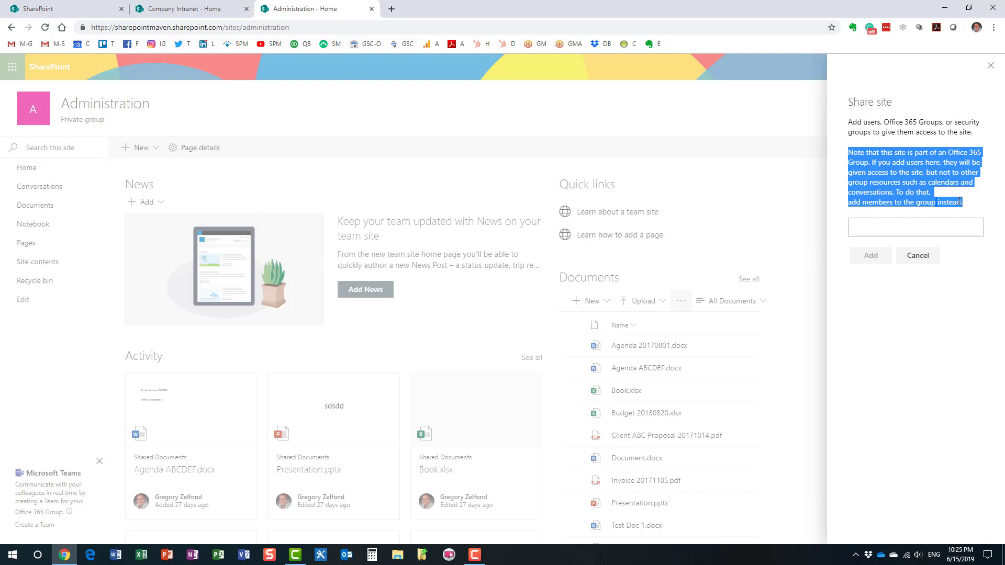
click(932, 183)
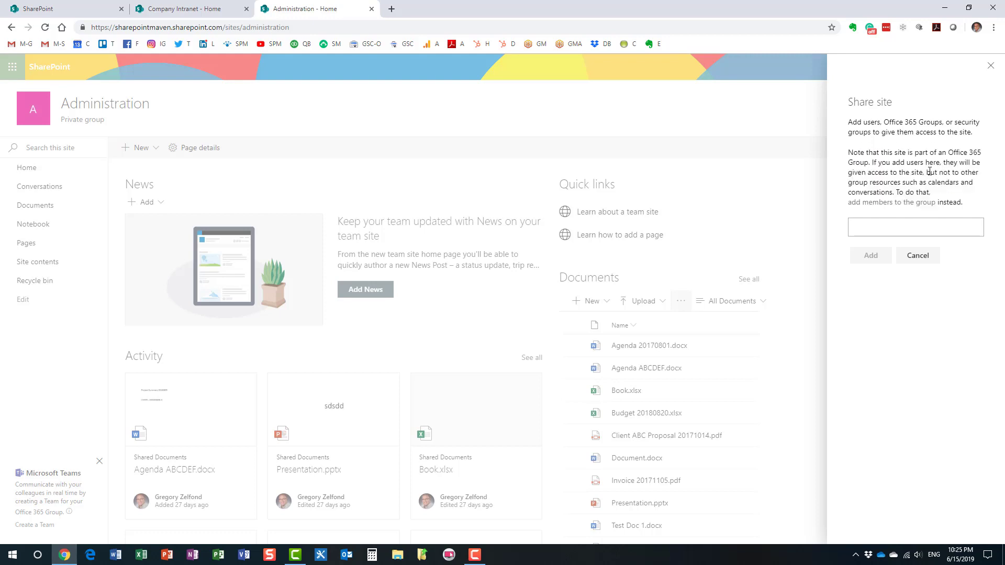
drag(926, 172, 954, 194)
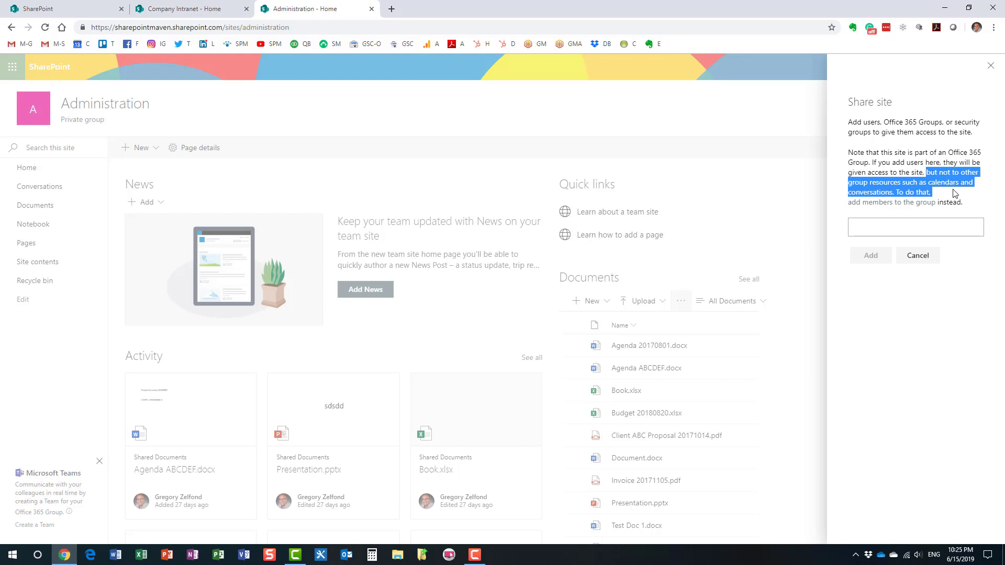
Share the Administration site with the colleague by name, with Edit permission and no email sent, and leave the site settings
click(869, 228)
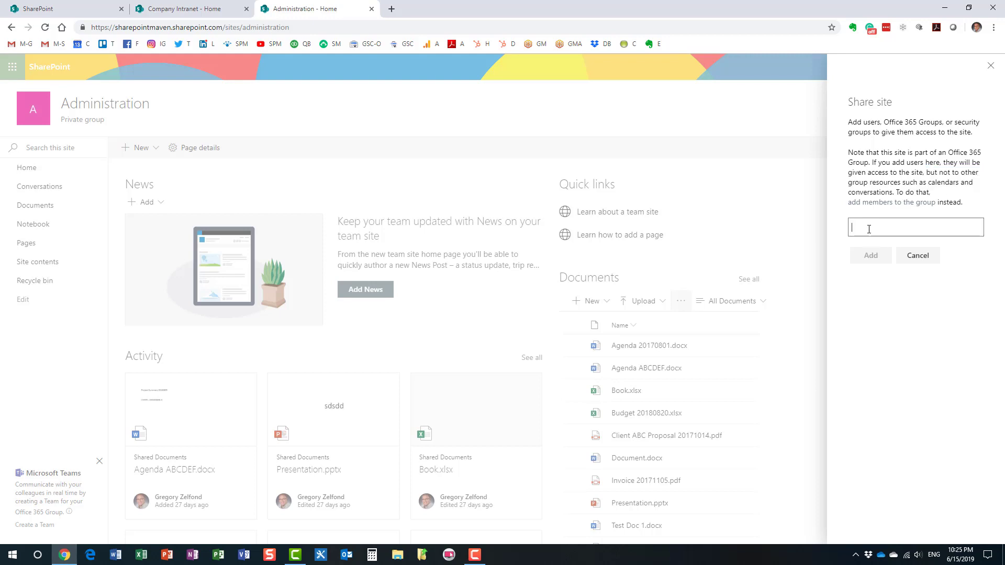
text(mary)
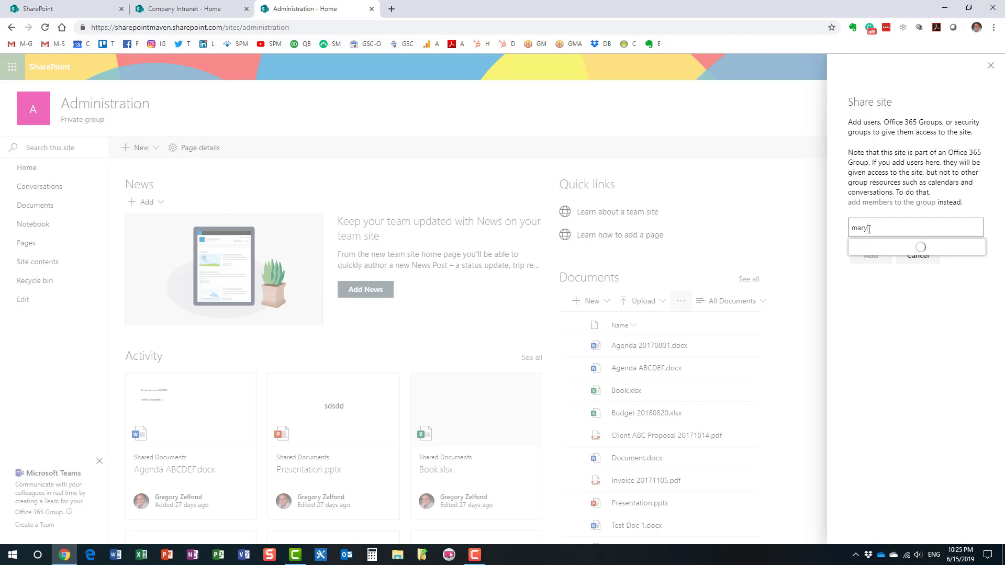
click(882, 252)
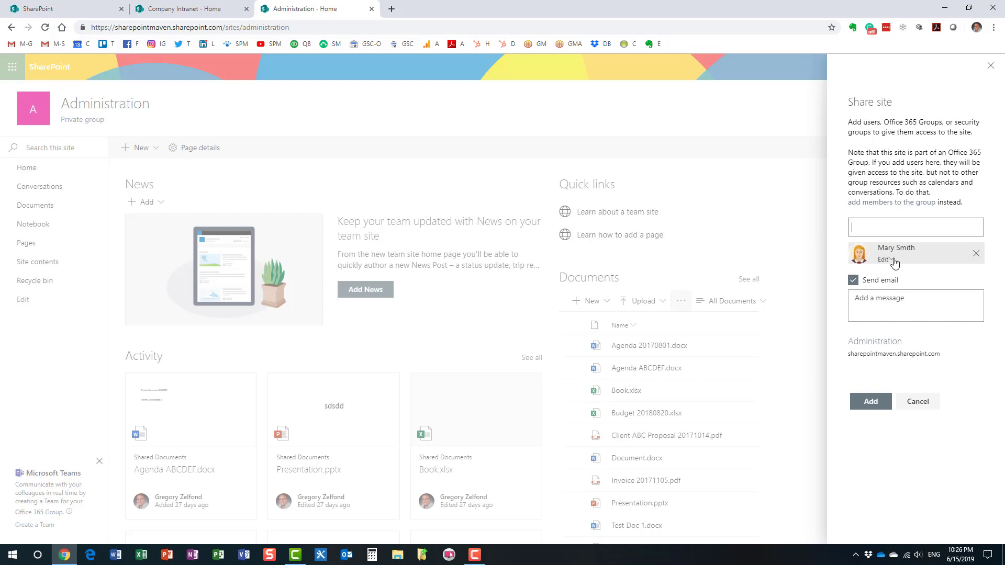
click(895, 260)
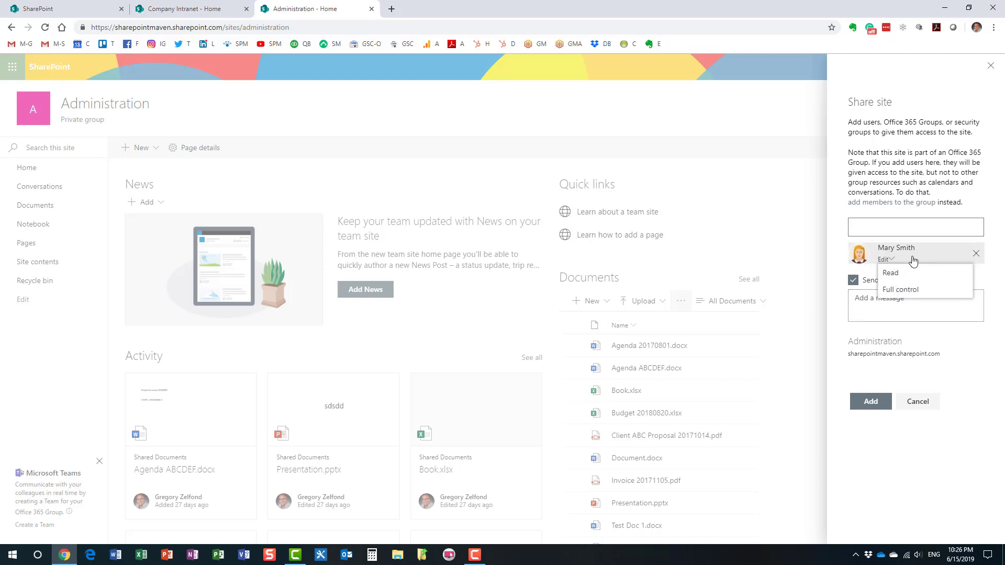
click(951, 245)
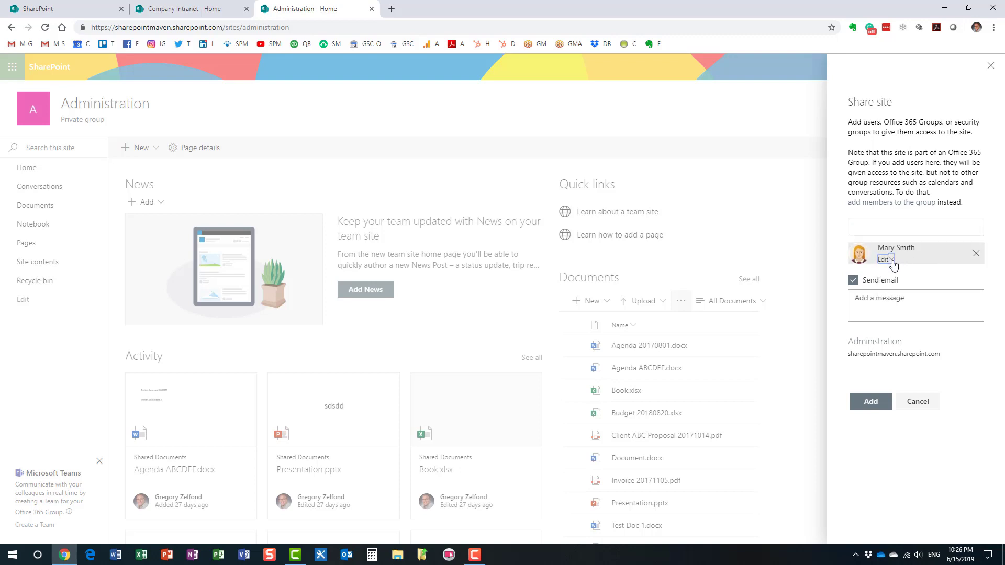
click(854, 280)
click(871, 310)
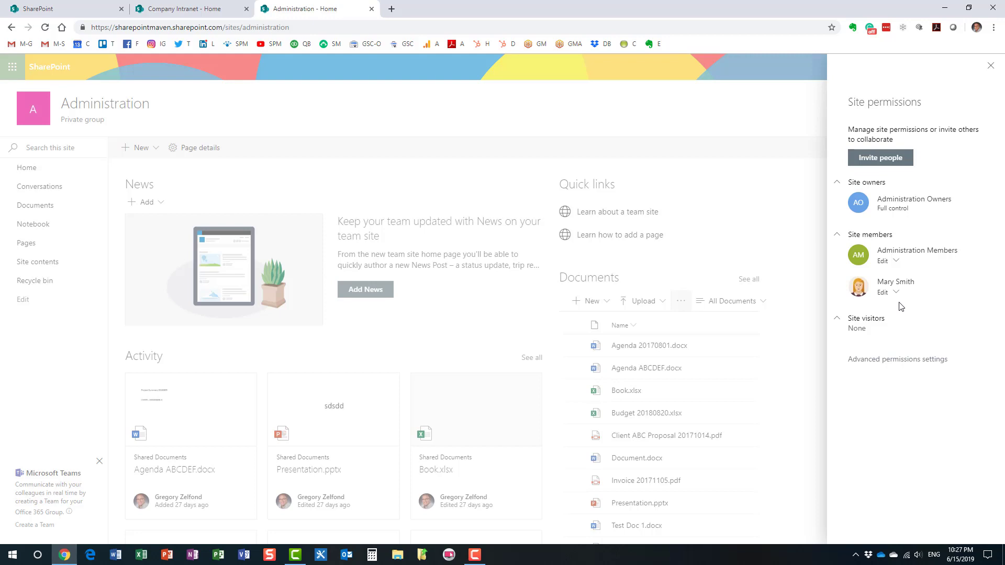
click(991, 67)
click(992, 96)
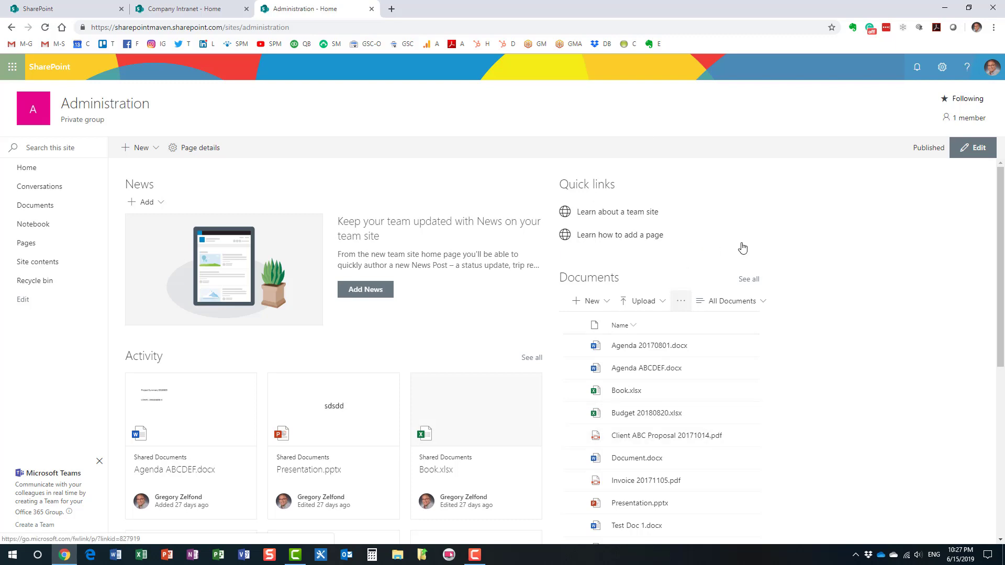
Review the Administration site's permissions and compare the invitation options of adding members to the group and sharing the site only
click(943, 68)
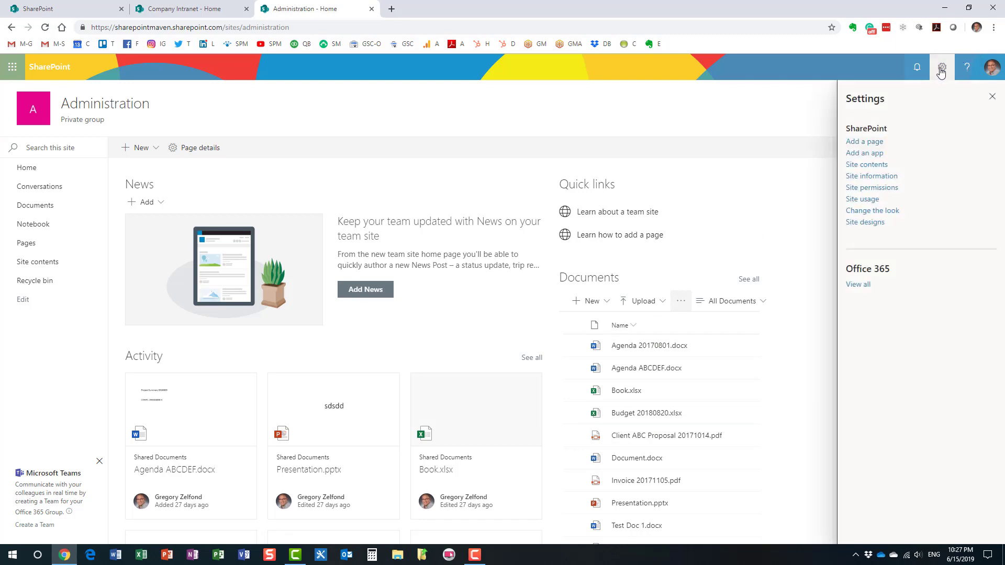
click(888, 188)
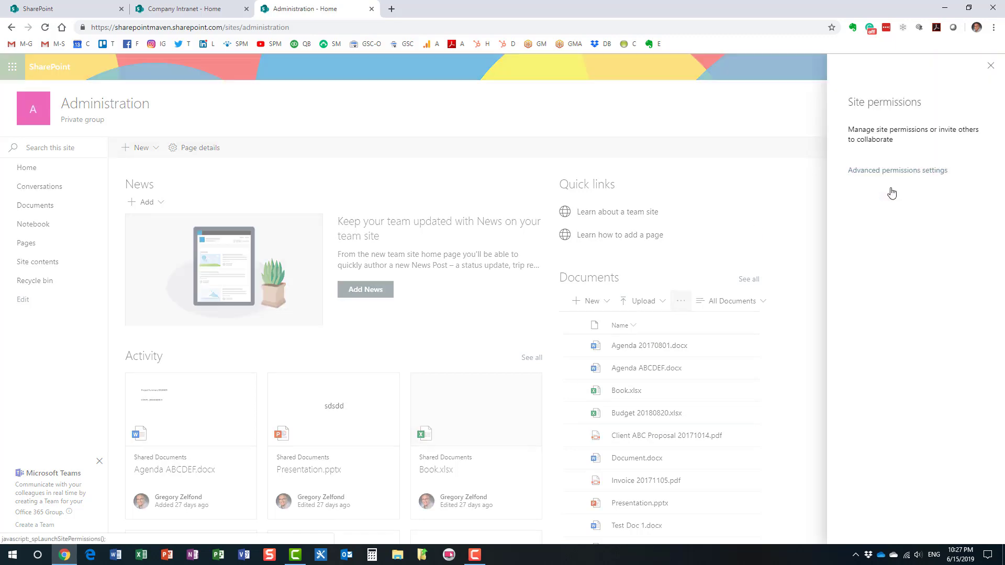
click(905, 162)
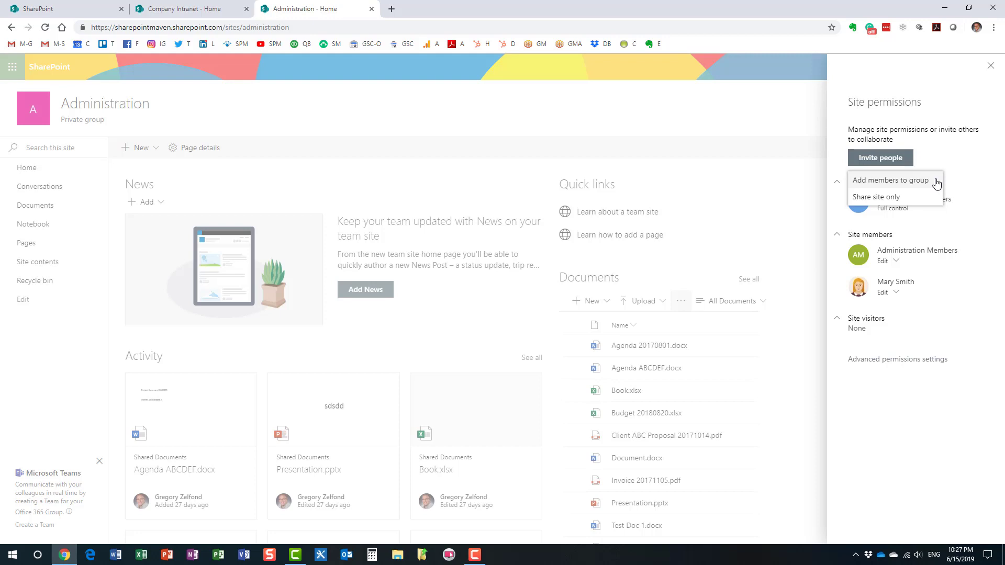
click(990, 68)
click(992, 96)
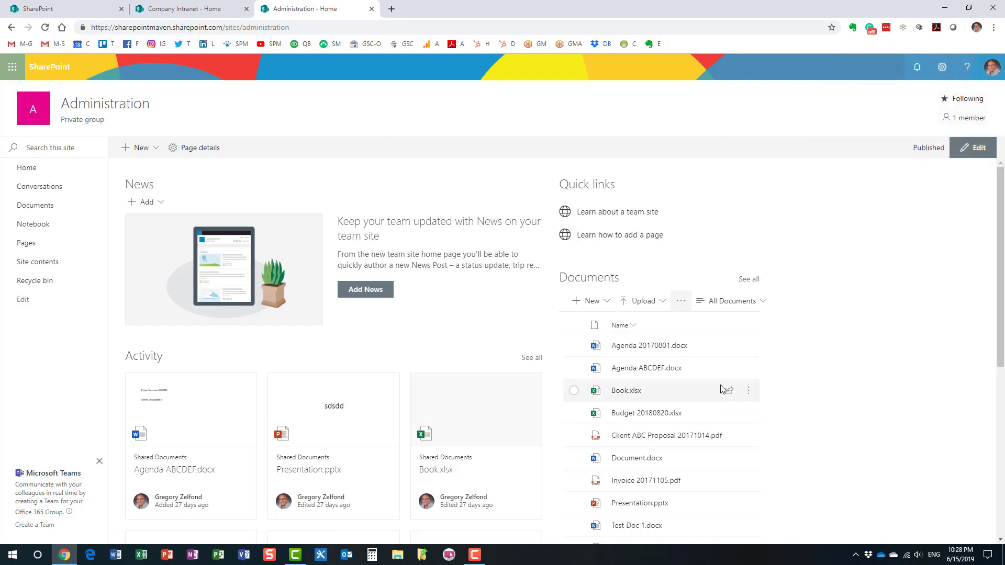
click(942, 75)
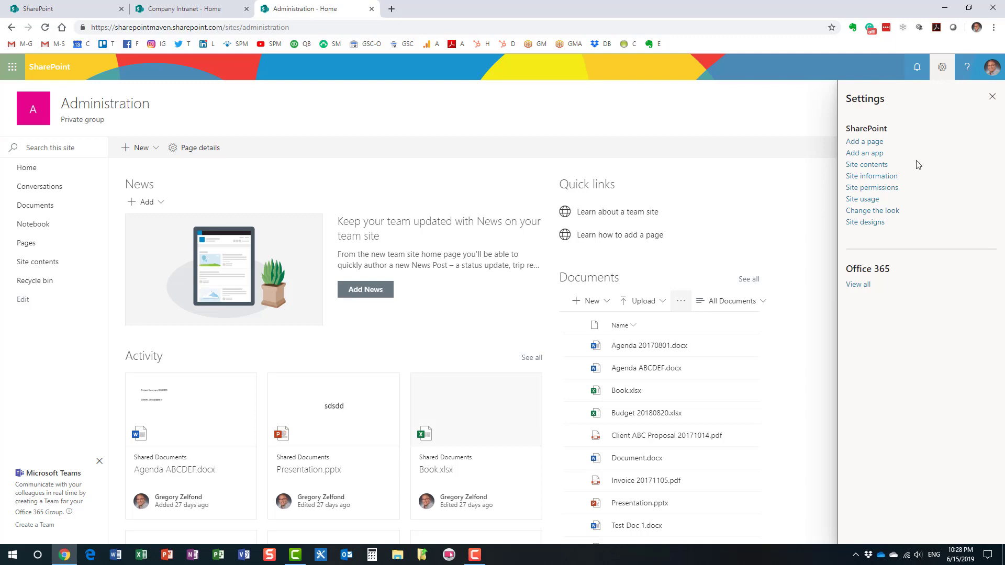
click(883, 189)
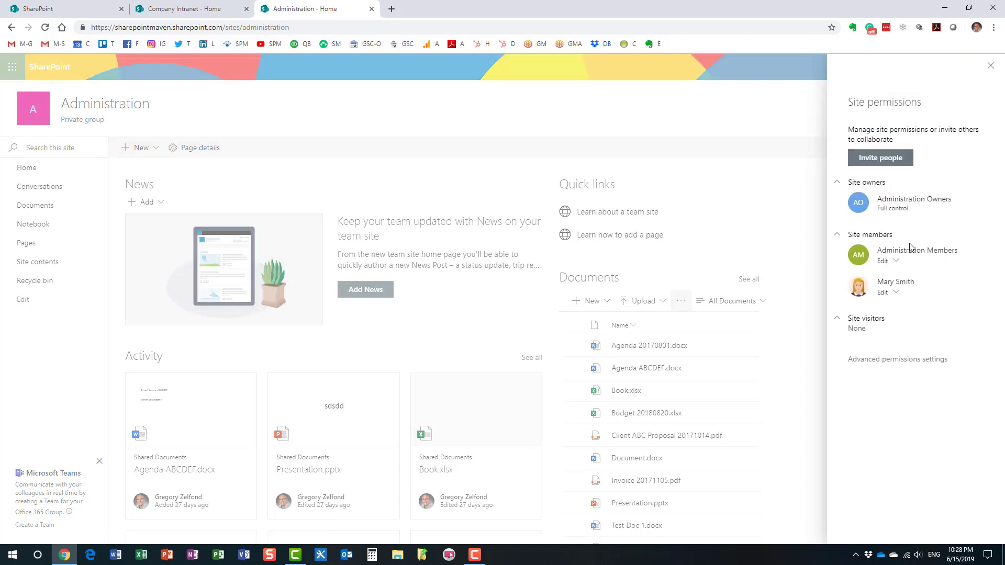
click(899, 160)
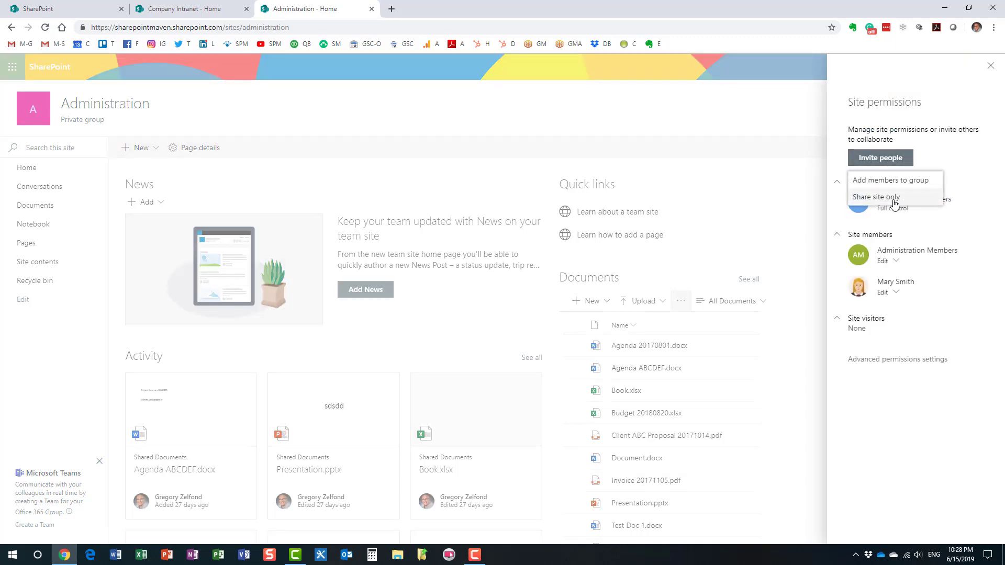
click(991, 67)
click(991, 67)
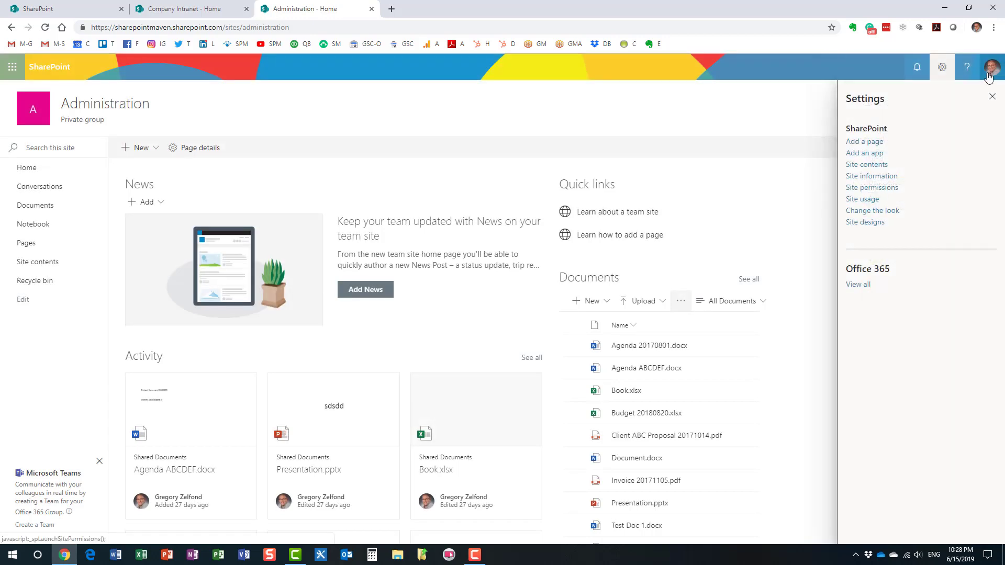
click(992, 100)
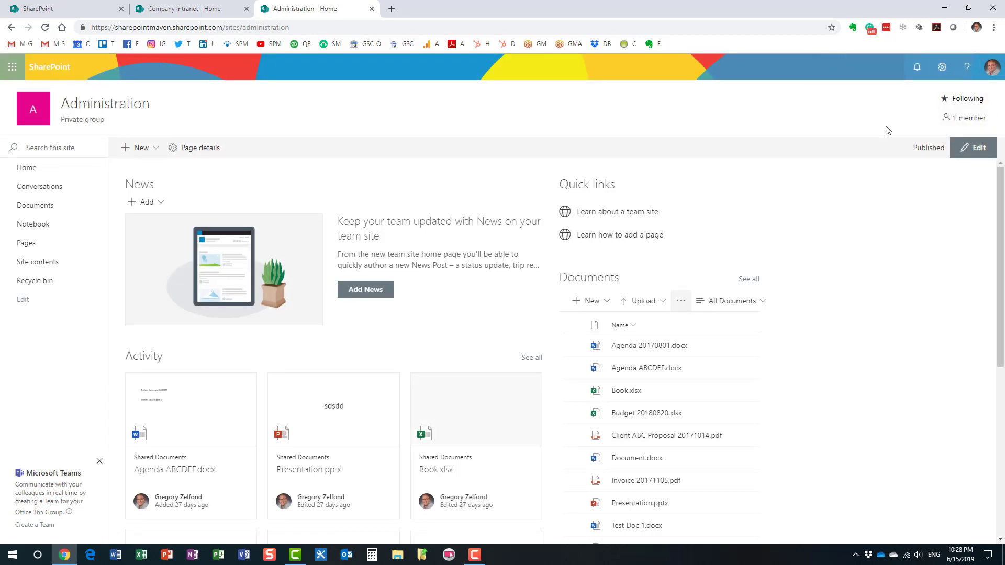